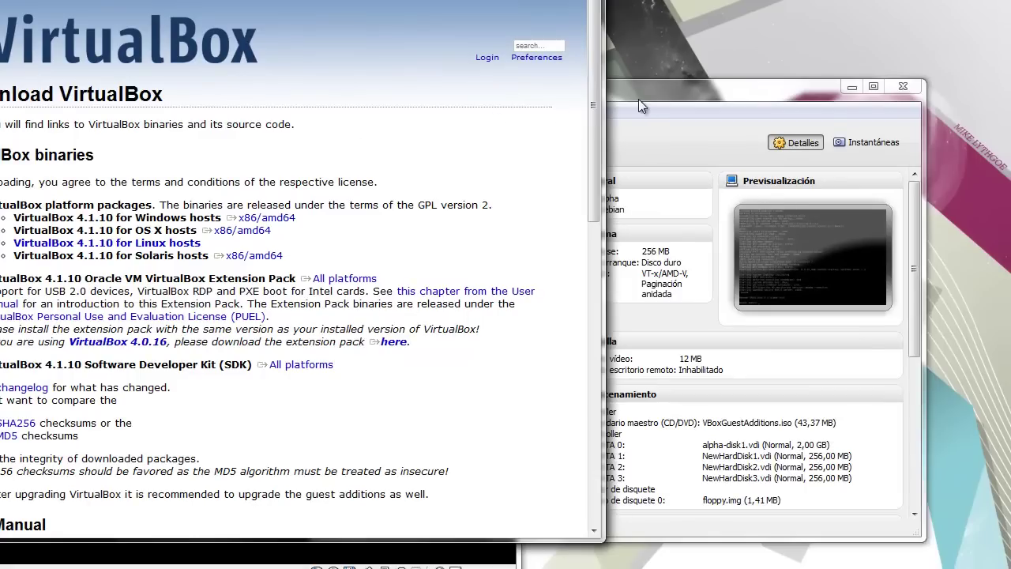
- Switch from the VirtualBox Downloads page in the browser to the VirtualBox Manager window
click(643, 94)
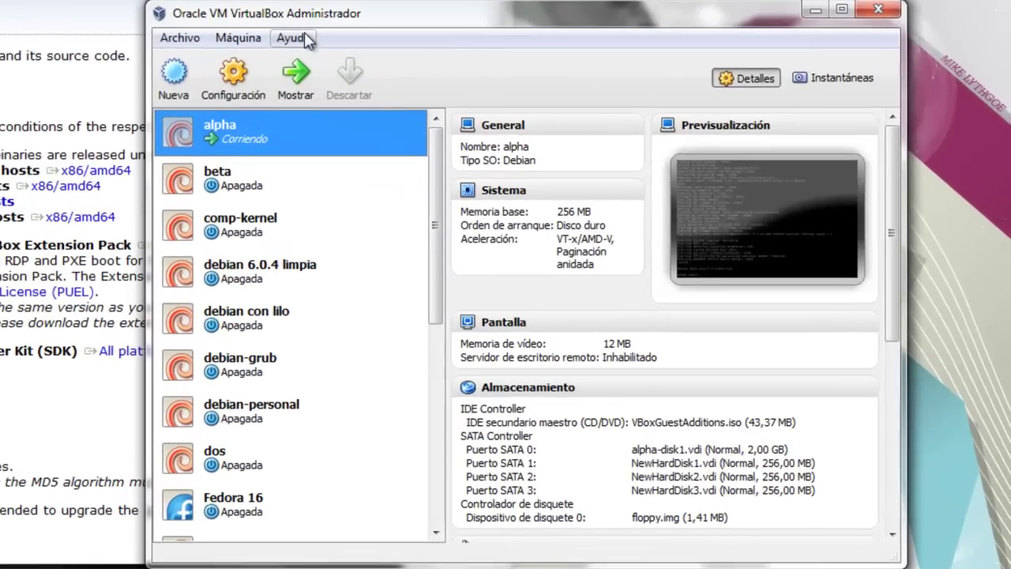
click(333, 61)
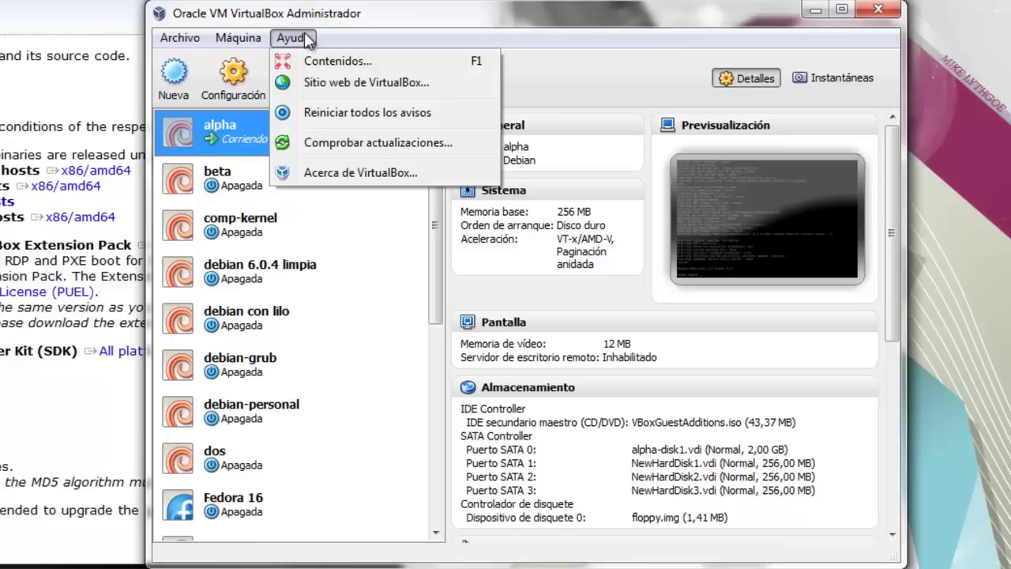
click(348, 175)
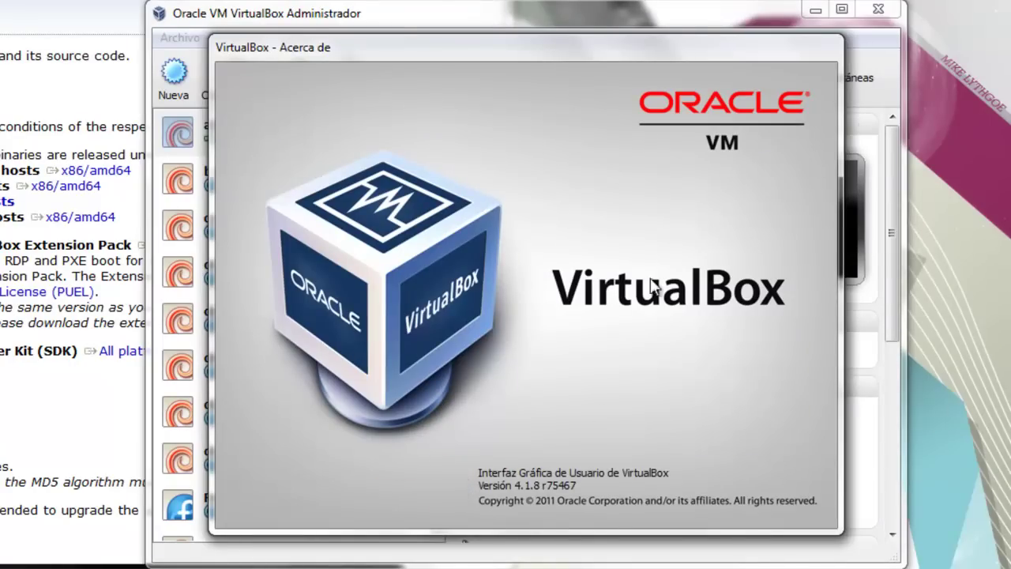
click(515, 150)
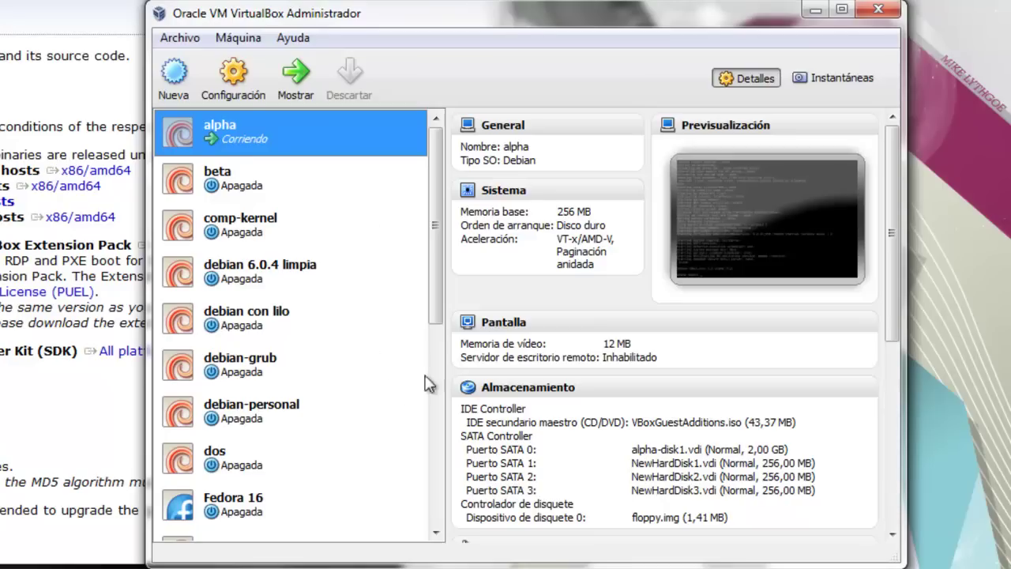
drag(433, 290, 466, 245)
mouse_move(229, 133)
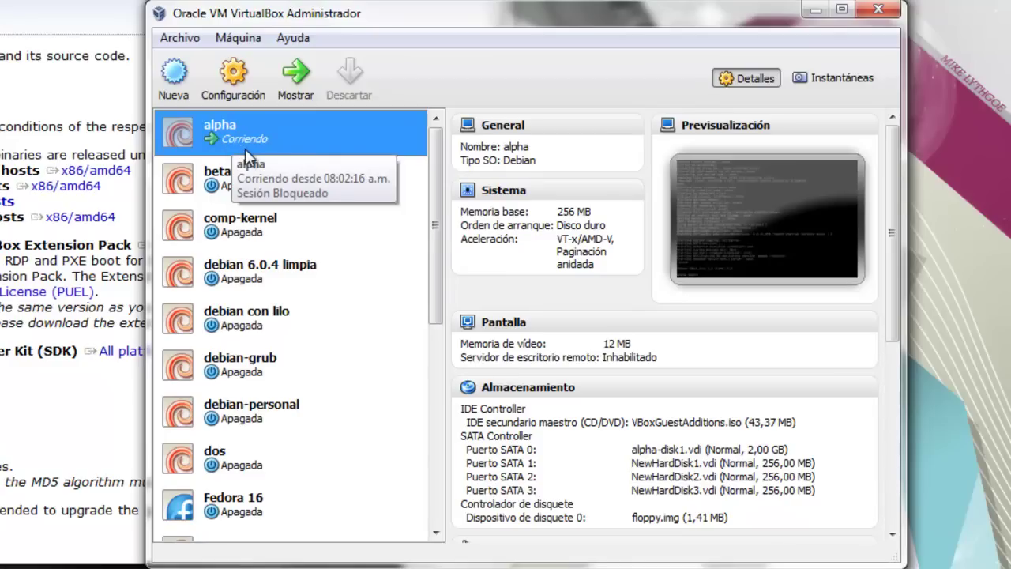
click(224, 184)
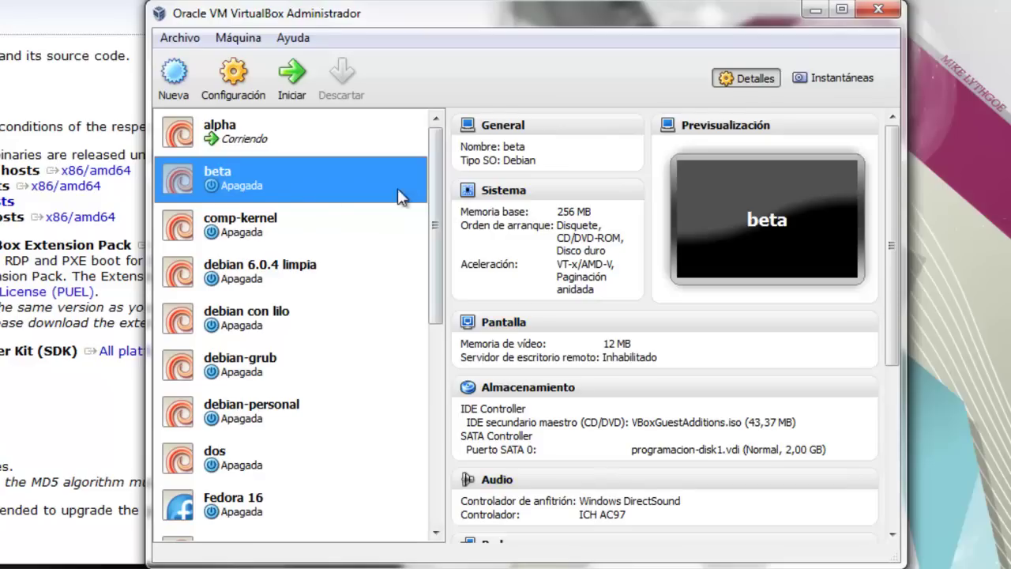
click(282, 143)
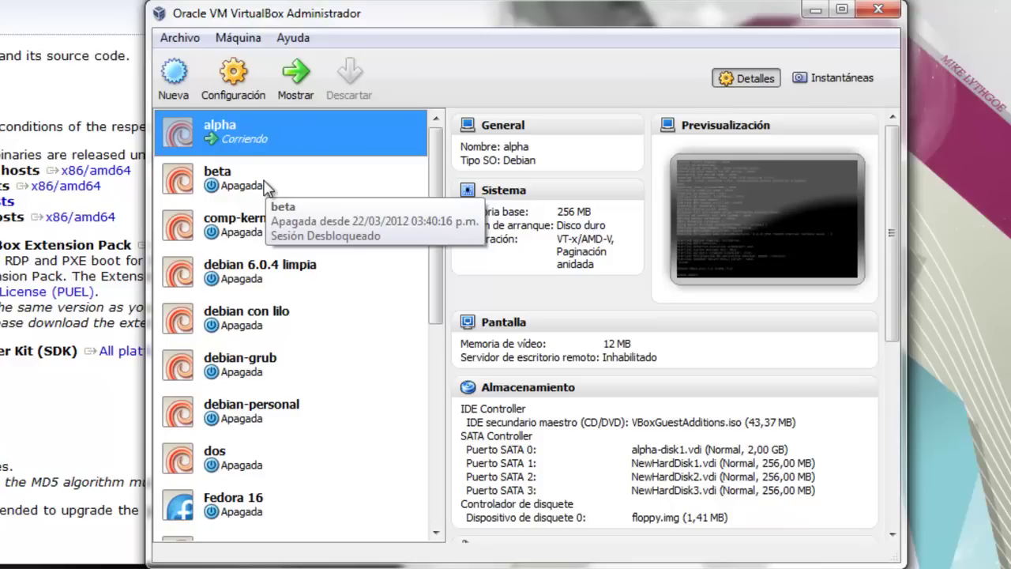
- Start a new virtual machine named Prueba
click(175, 79)
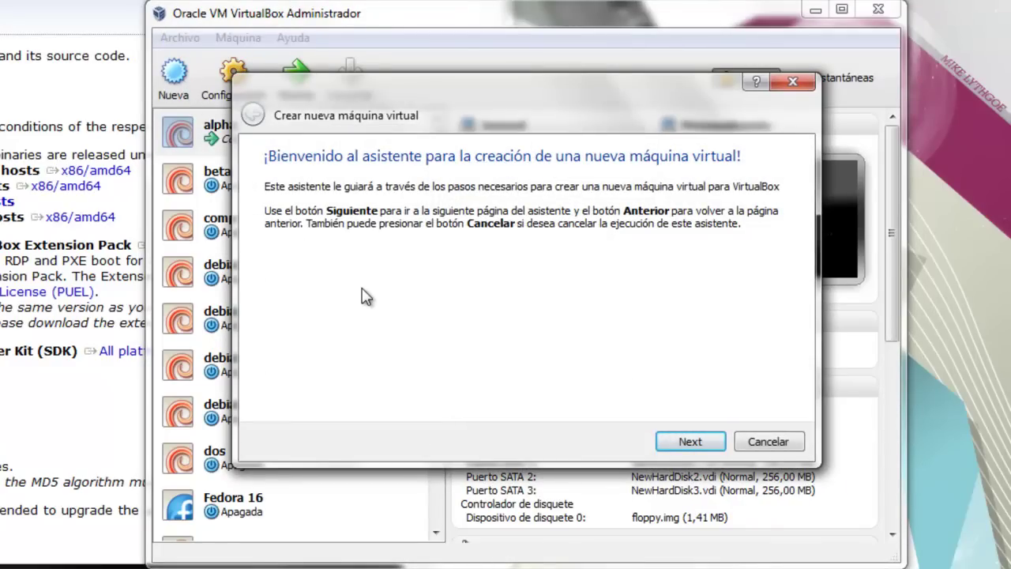
click(680, 440)
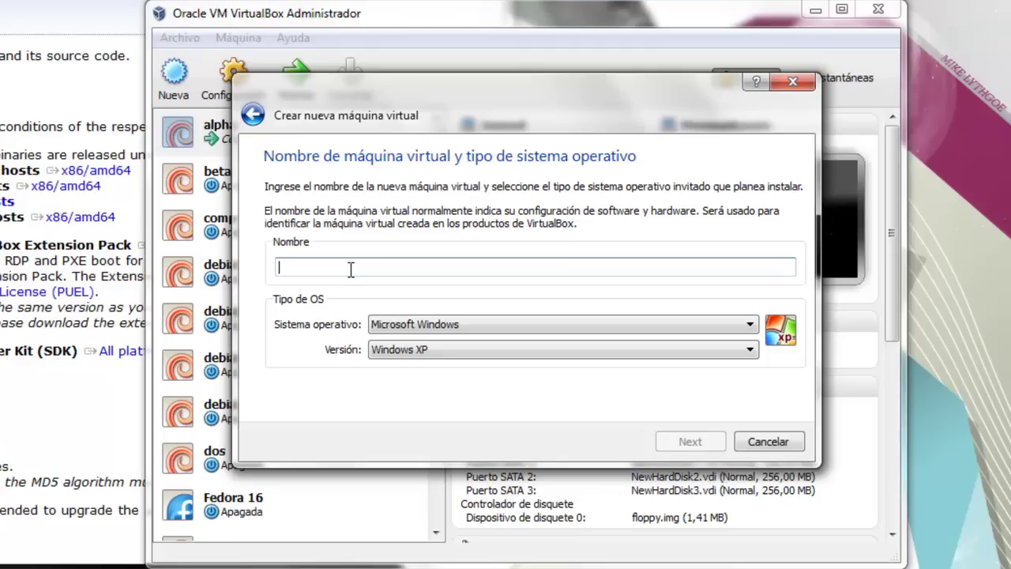
text(Prueba)
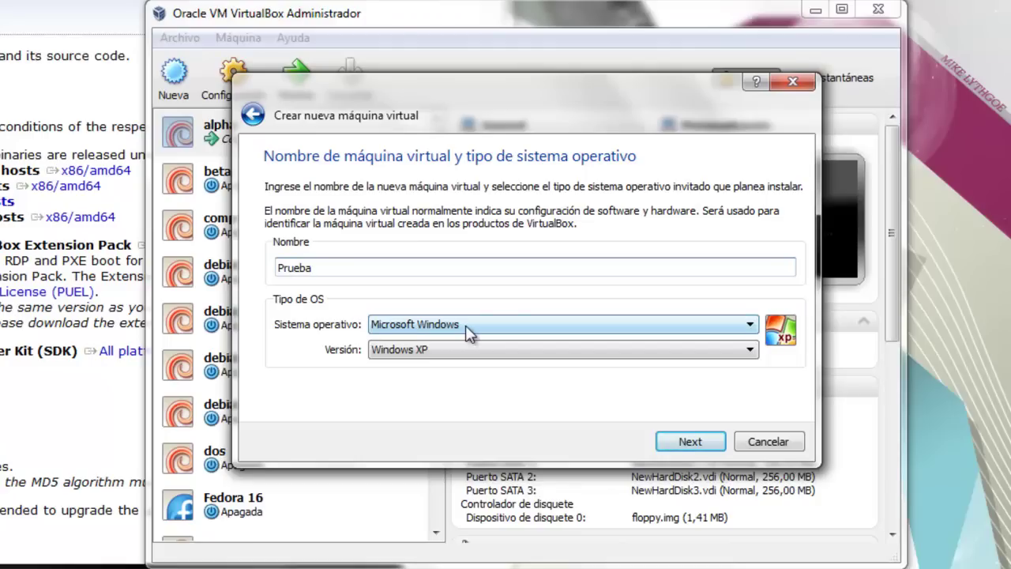
- Set Prueba's OS type to Linux, version Debian, and continue to memory
click(465, 327)
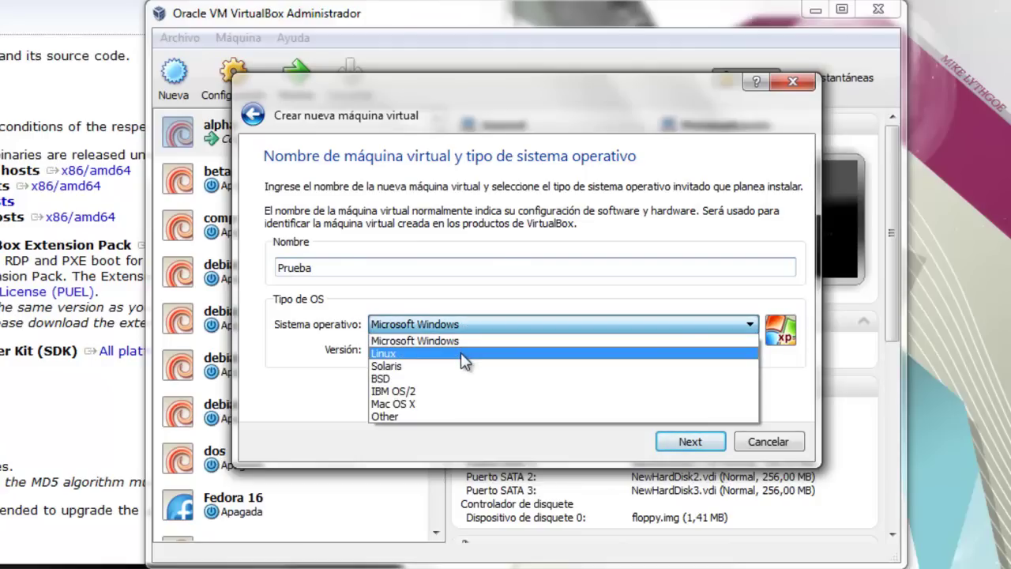
click(462, 353)
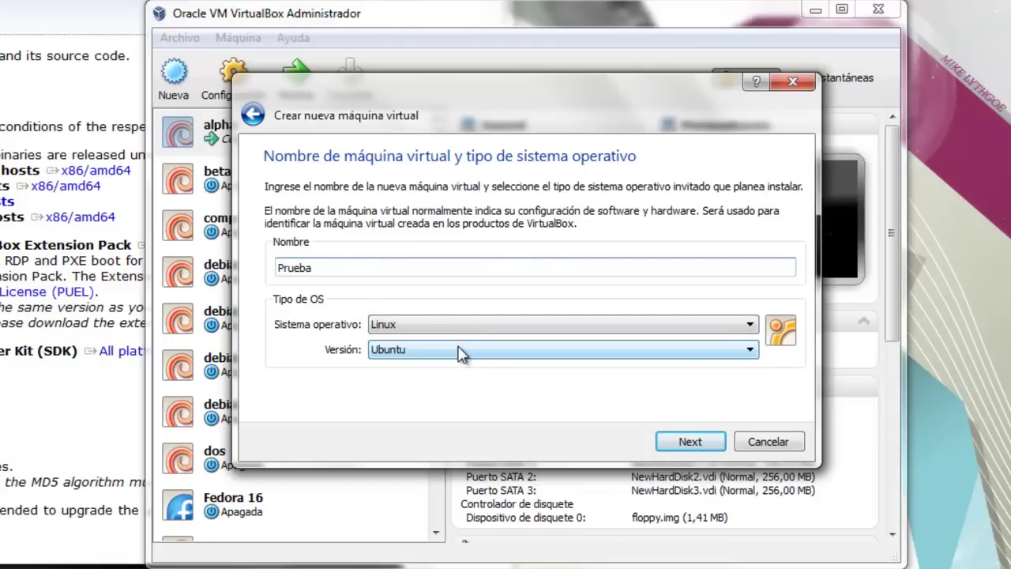
click(463, 352)
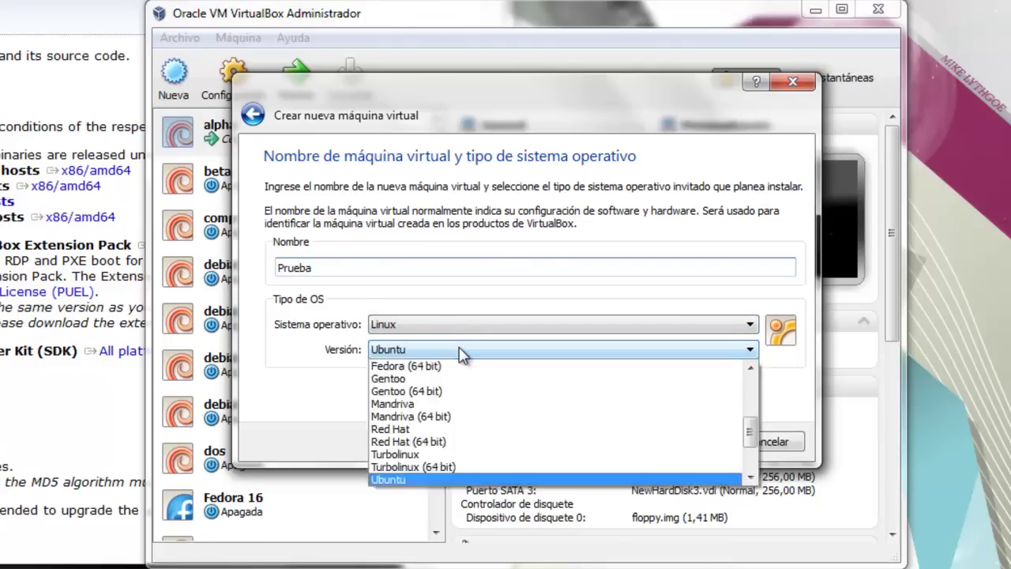
click(750, 368)
click(750, 368)
click(750, 368)
click(750, 368)
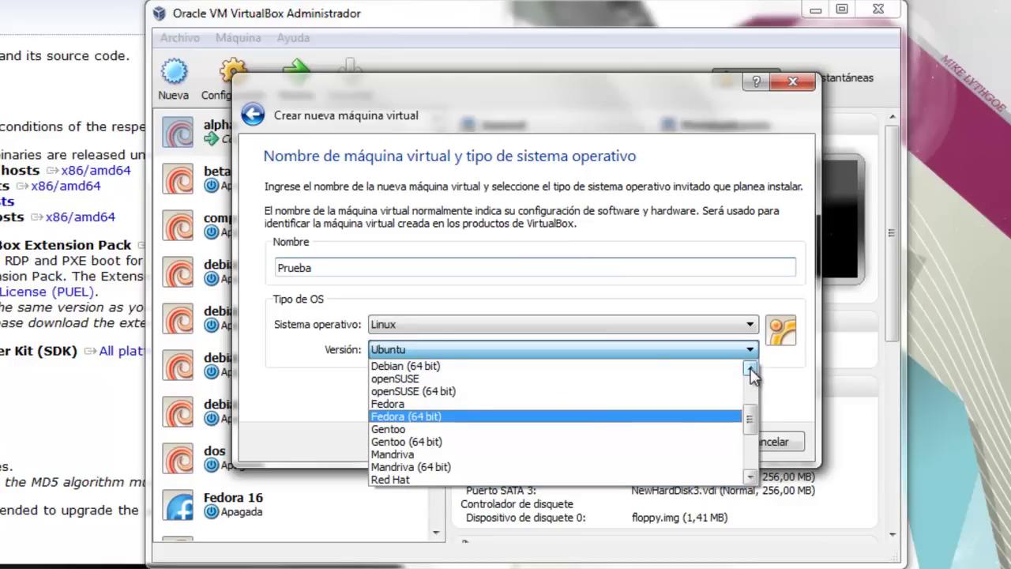
click(750, 368)
click(750, 368)
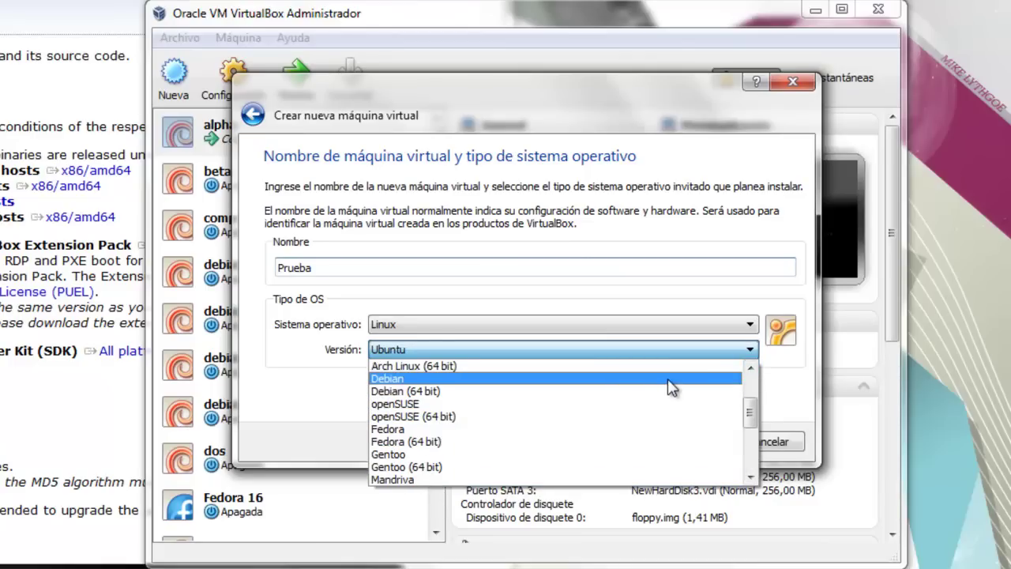
click(667, 379)
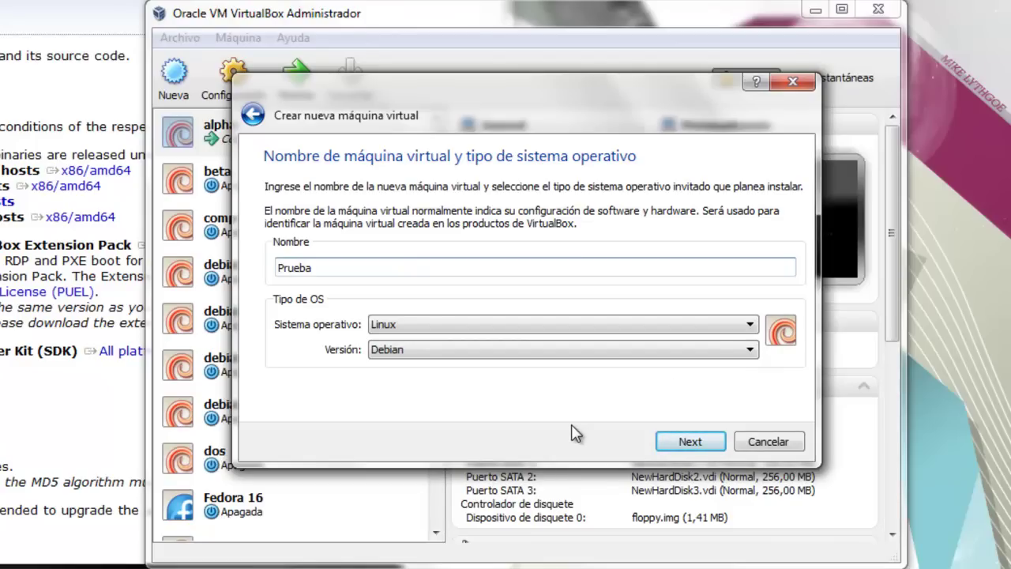
click(664, 441)
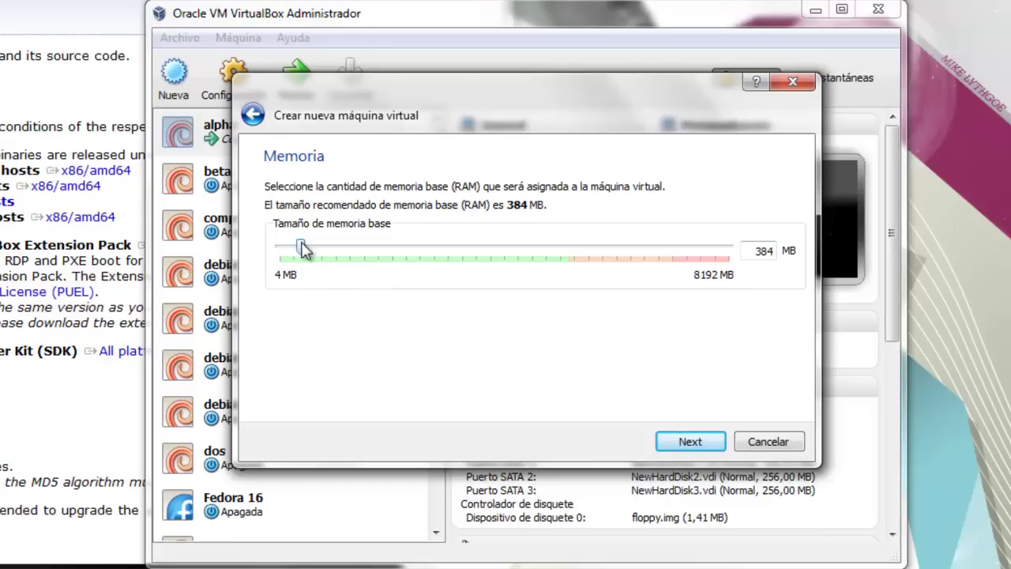
- Lower Prueba's base memory from 384 MB to 256 MB and continue
drag(303, 250, 297, 251)
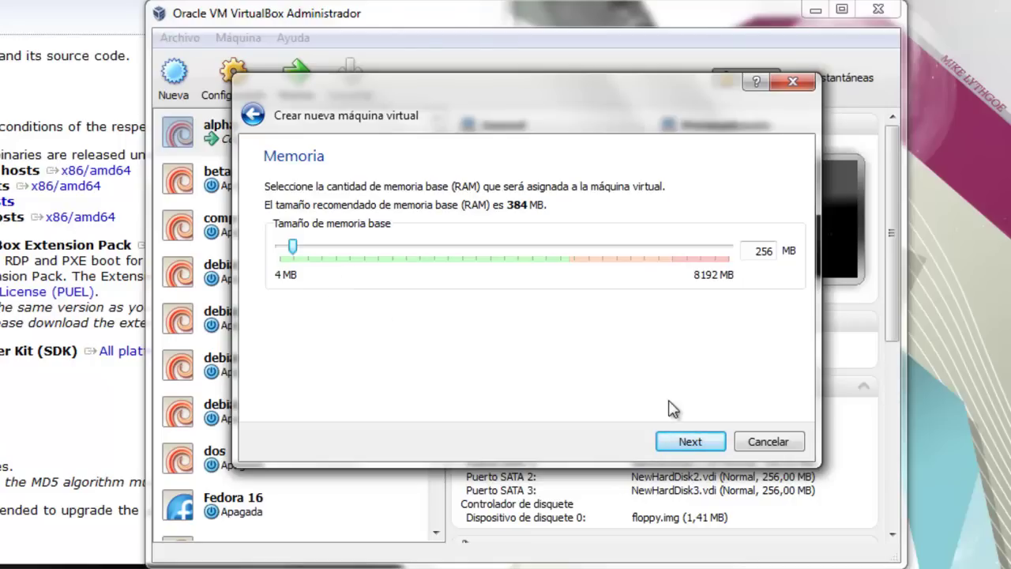
click(692, 446)
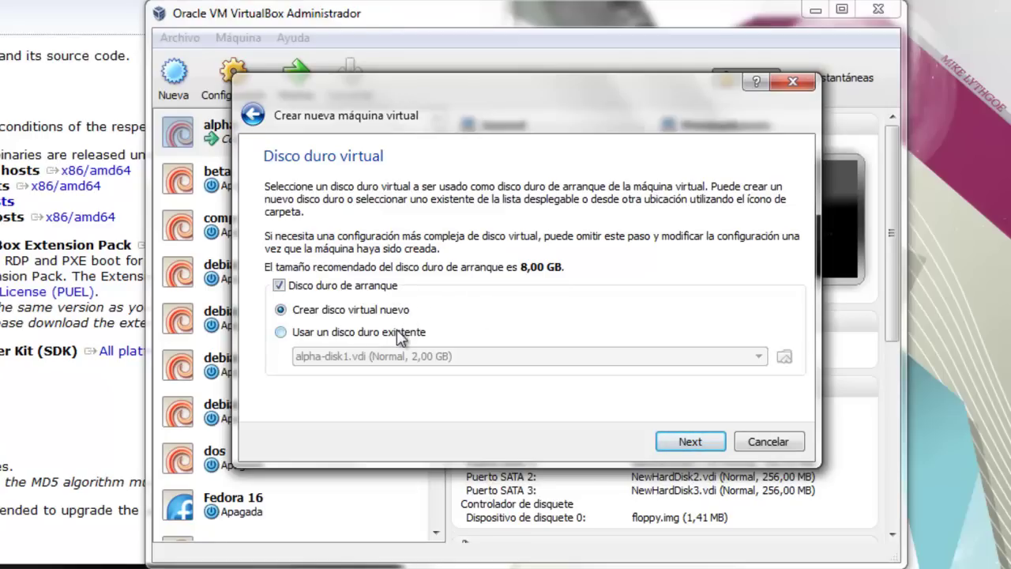
- Choose a new VDI disk, dynamically allocated, for Prueba
click(675, 440)
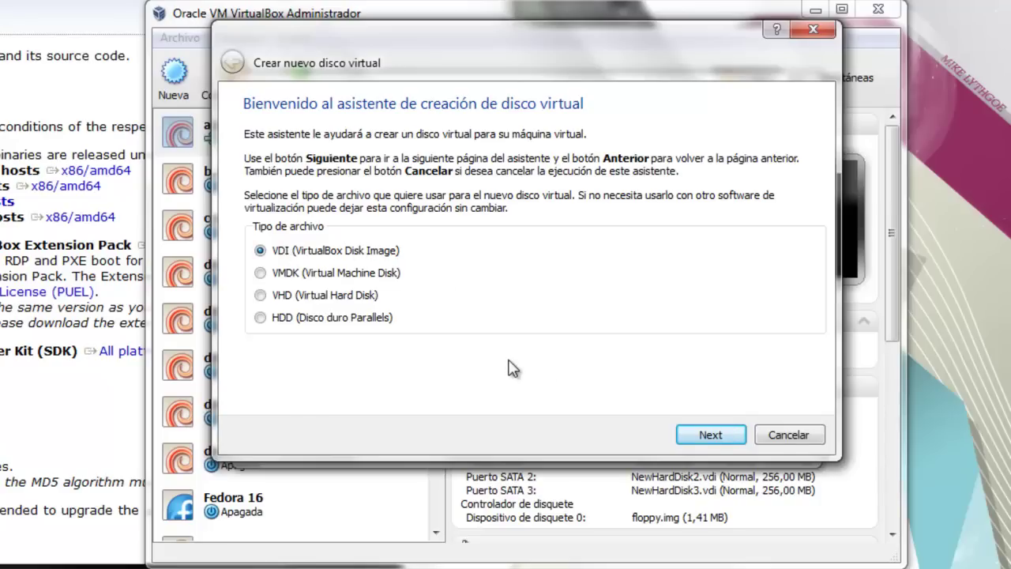
click(709, 435)
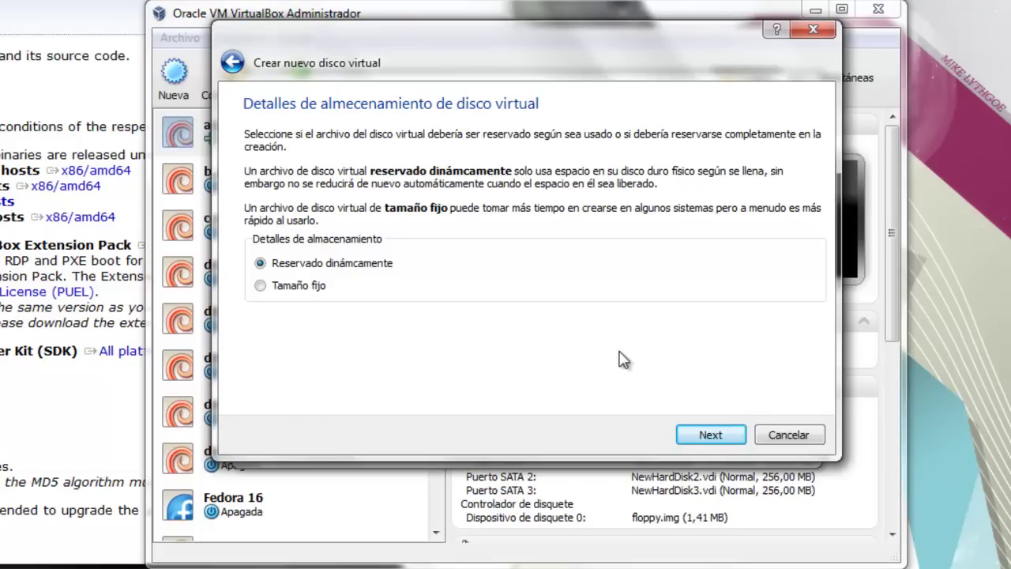
click(708, 436)
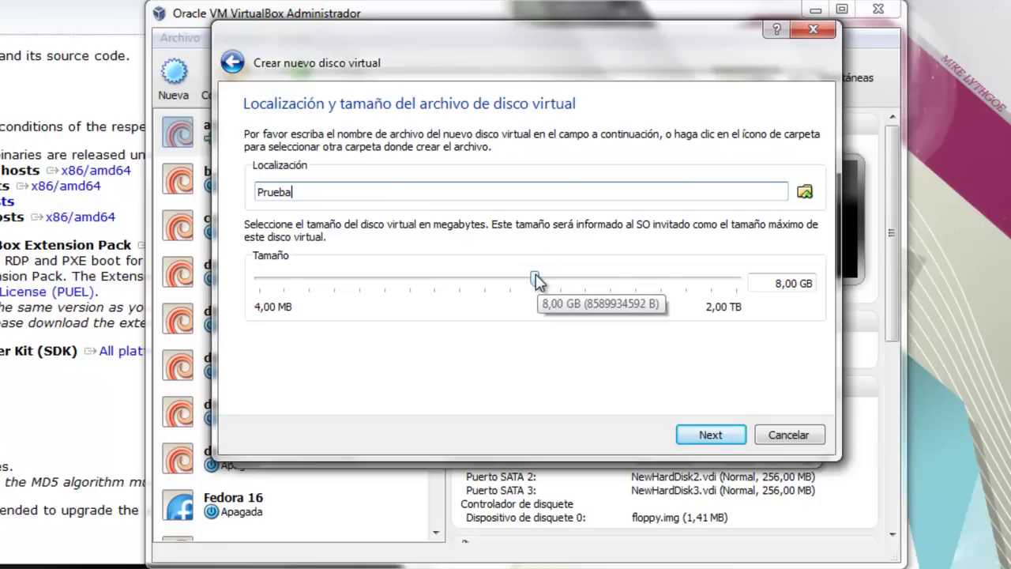
- Set the Prueba disk size to 2,03 GB and create the disk and machine
drag(535, 280, 488, 297)
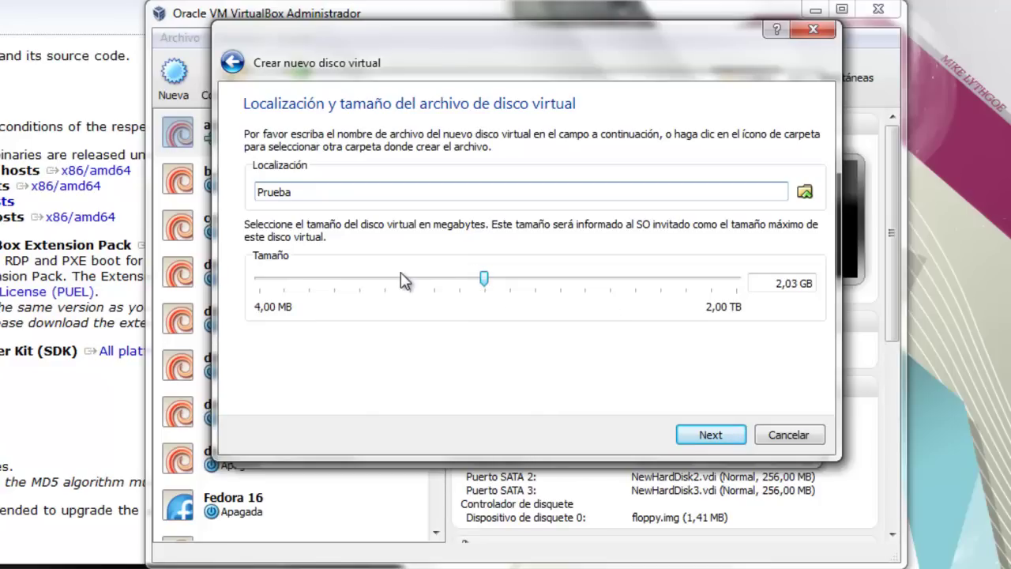
mouse_move(400, 272)
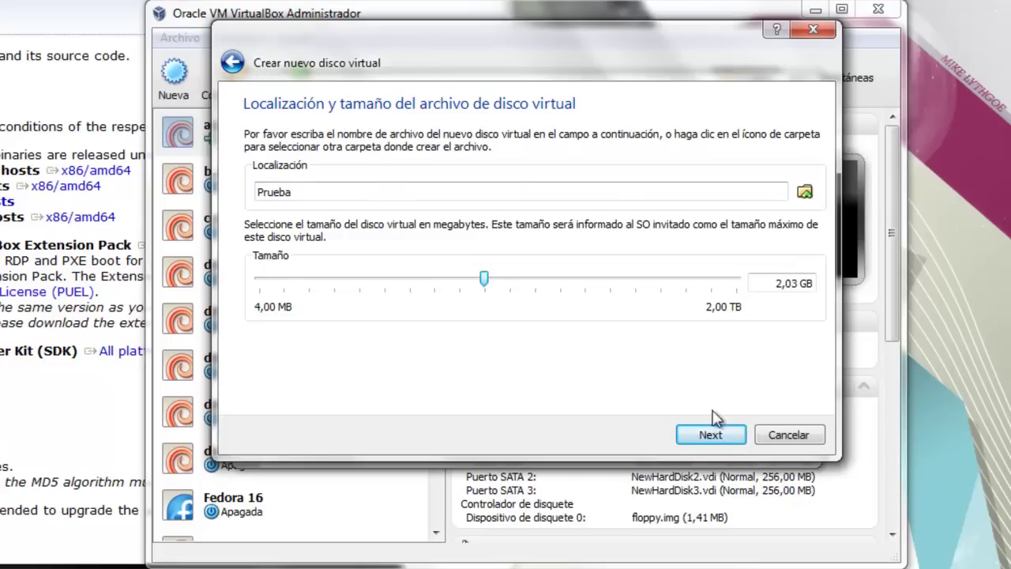
click(712, 435)
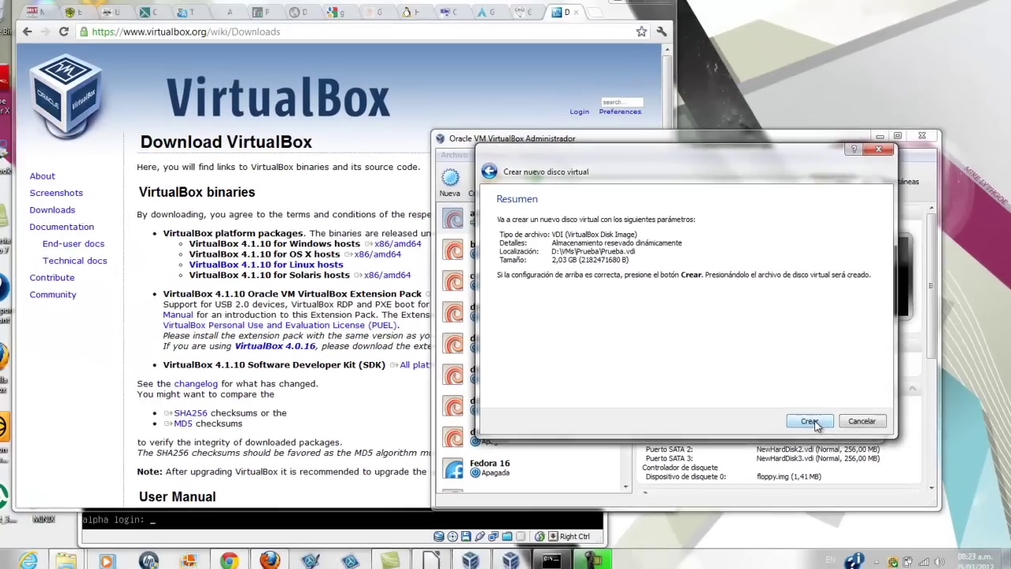
click(714, 441)
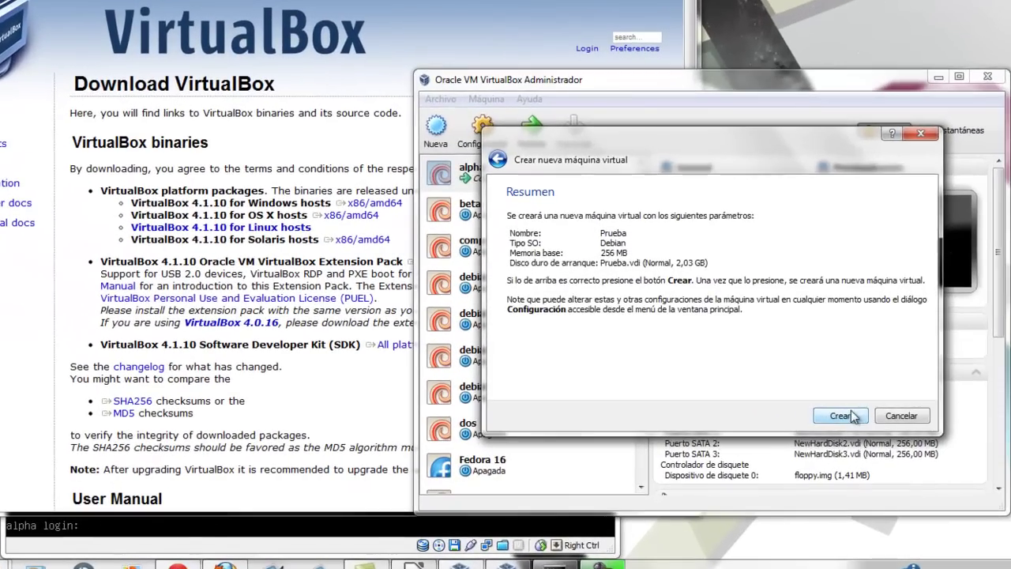
click(852, 416)
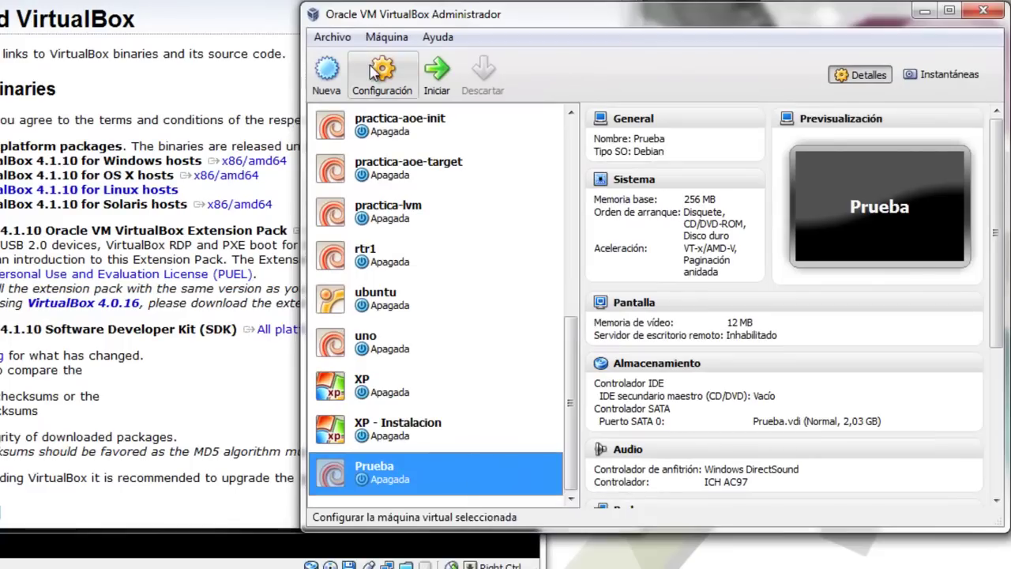
click(344, 41)
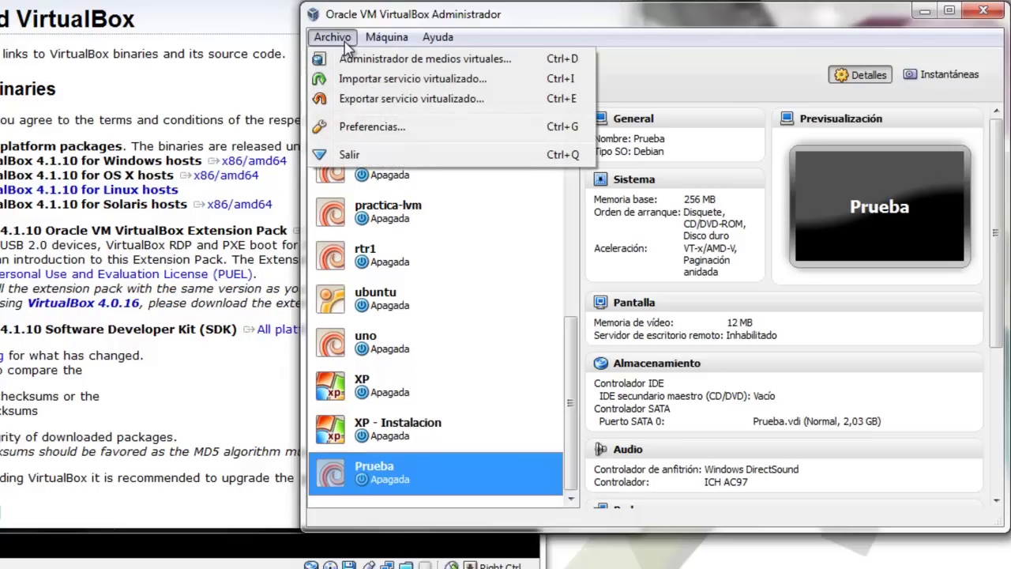
click(374, 130)
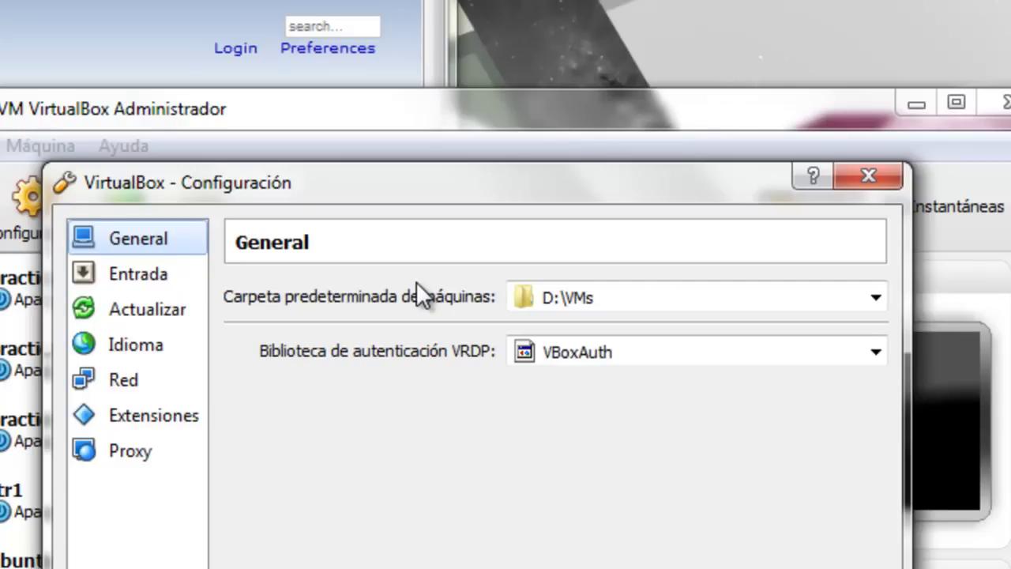
click(875, 297)
click(874, 296)
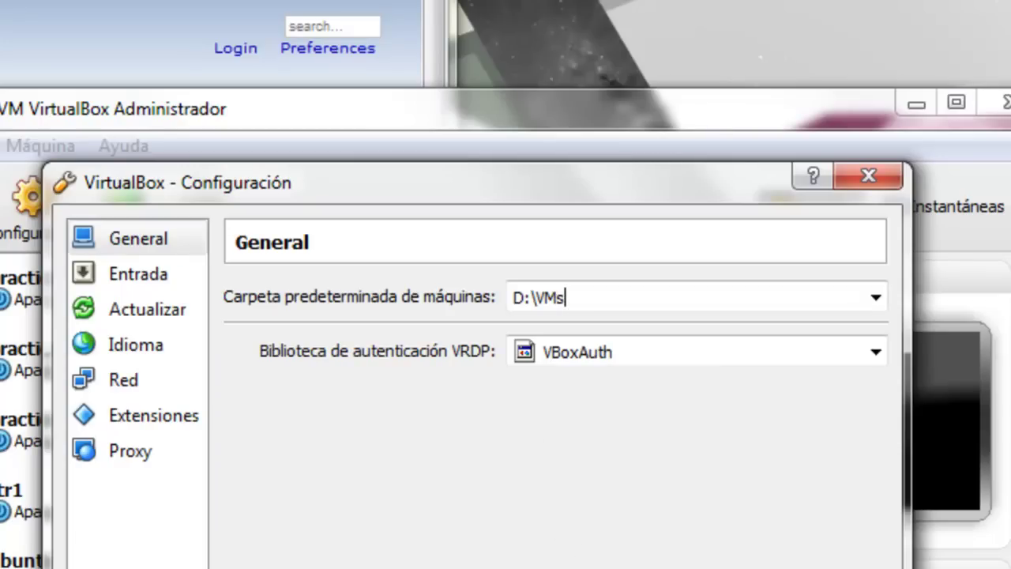
key(Return)
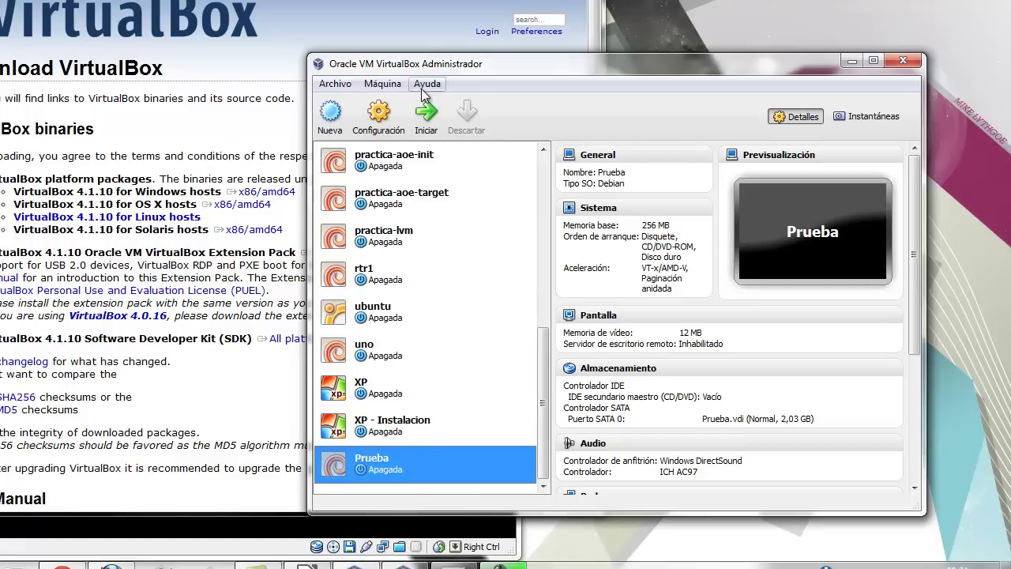
- Boot Prueba from debian-6.0.4-i386-DVD-1.iso using the first-run wizard
click(426, 116)
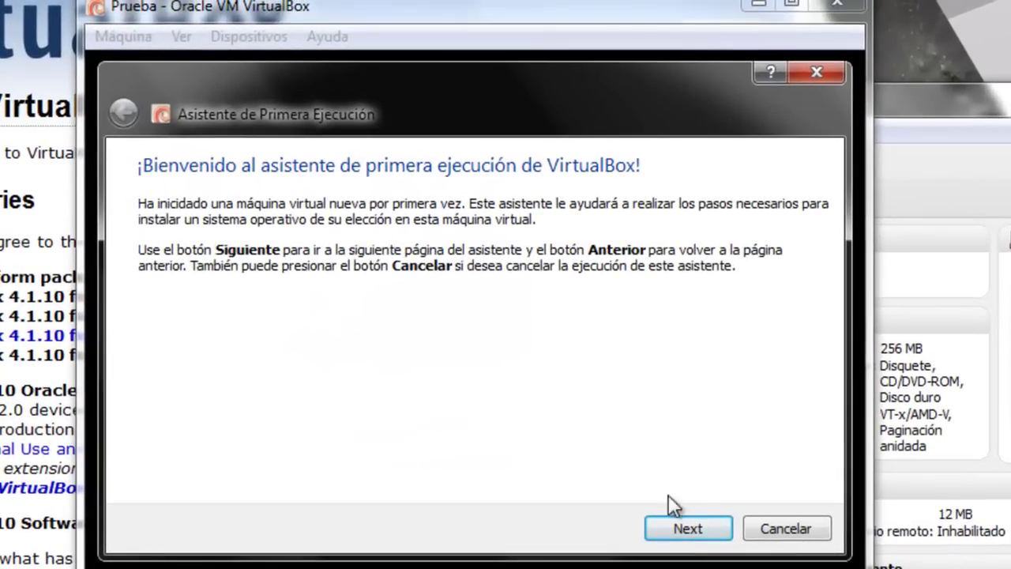
click(695, 530)
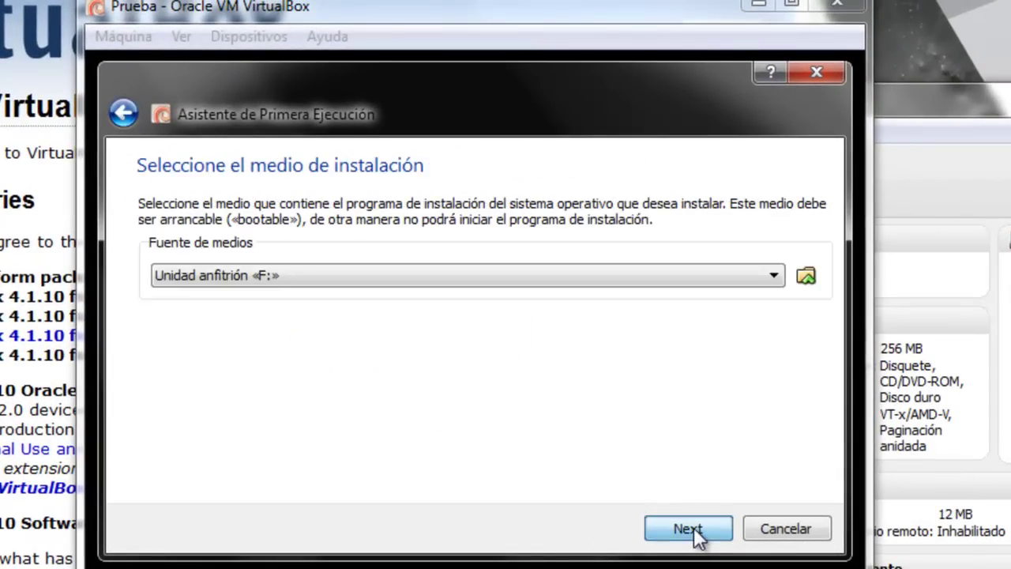
click(521, 289)
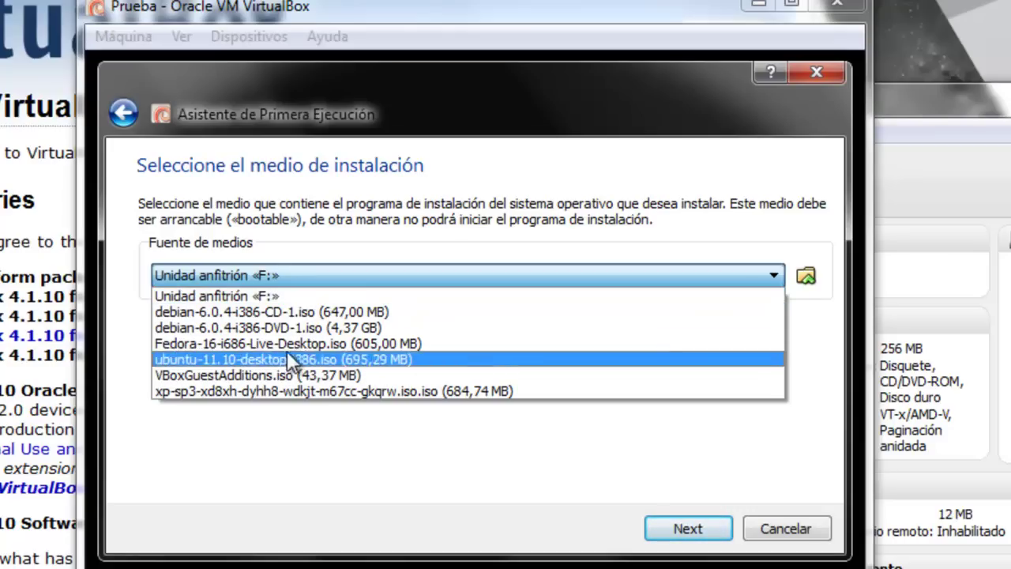
click(341, 278)
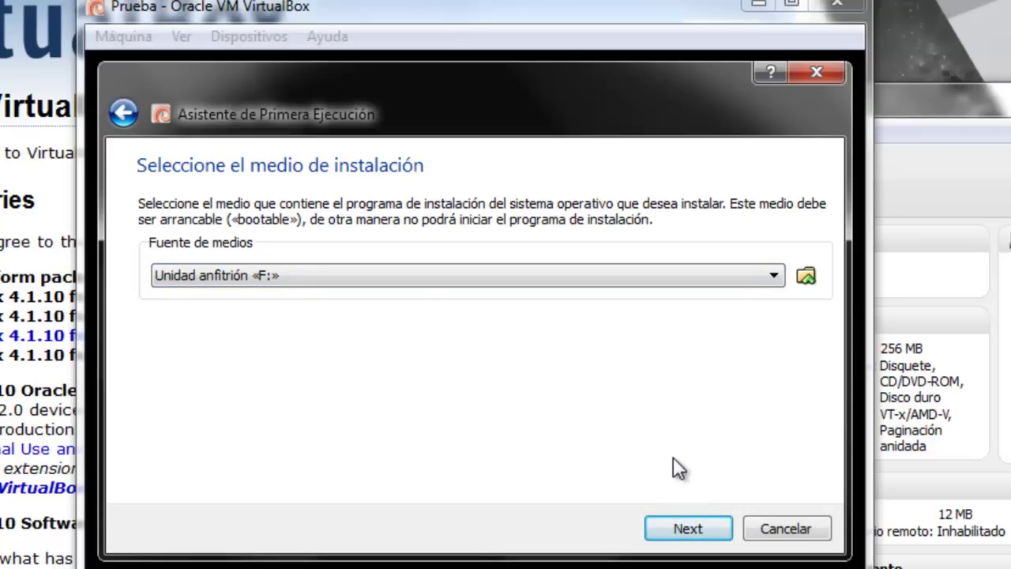
click(645, 270)
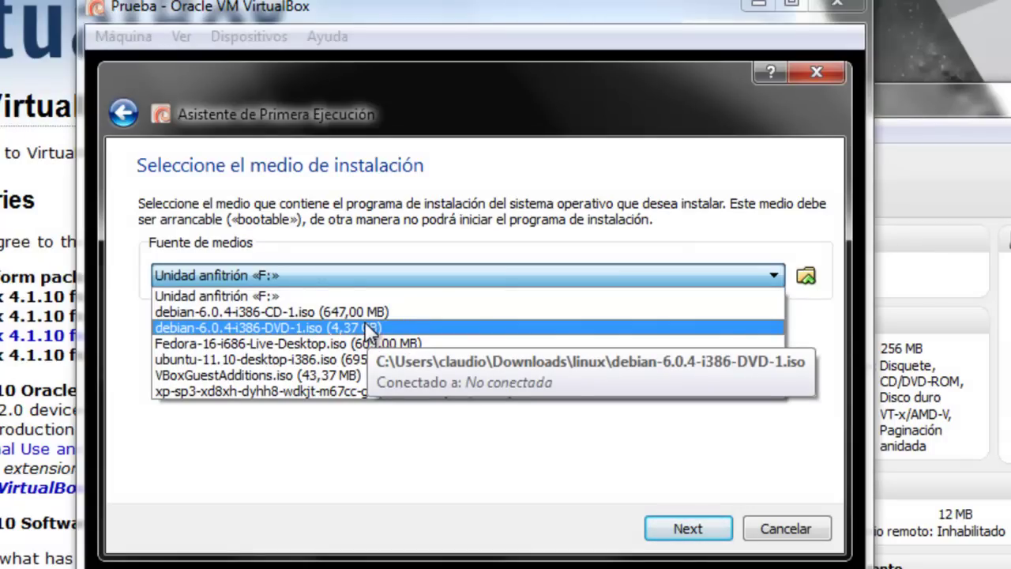
click(365, 326)
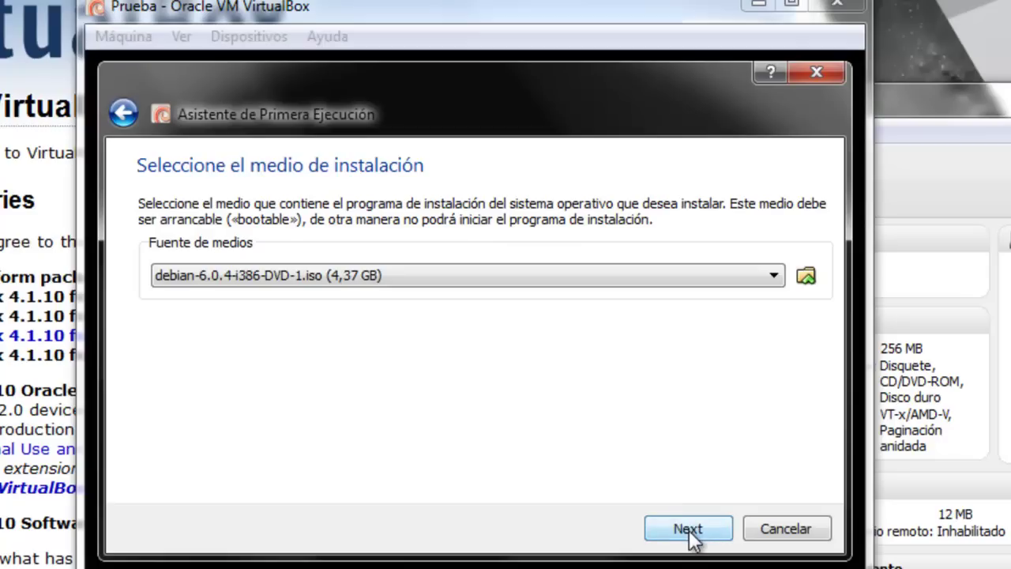
click(689, 531)
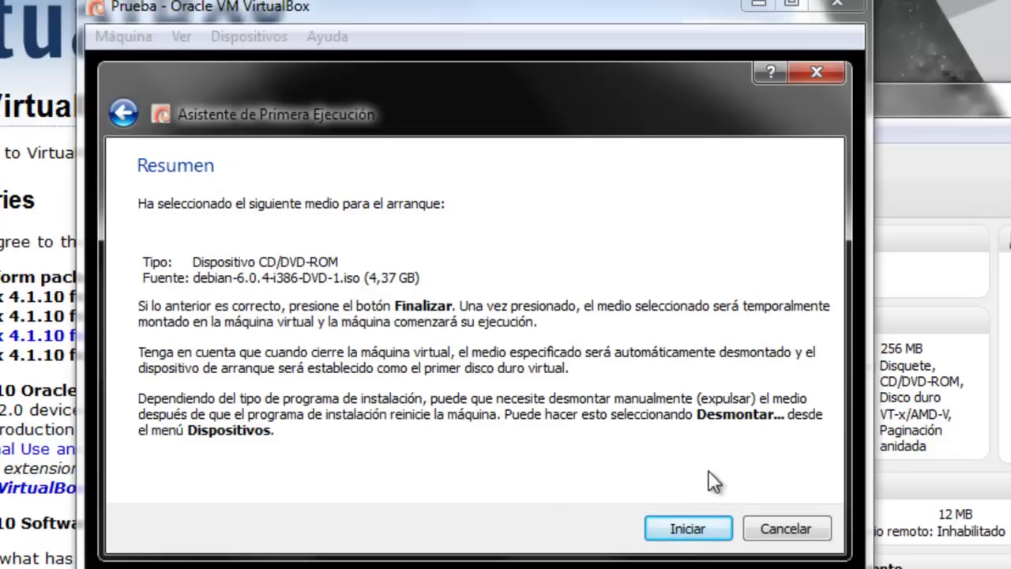
click(684, 529)
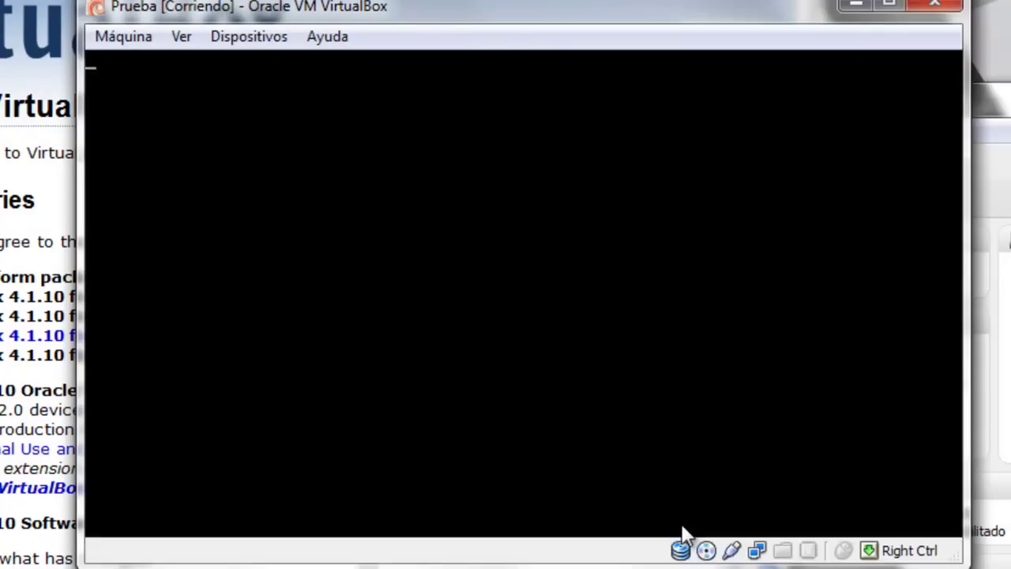
- Close Prueba from the installer menu, choosing Apagar la máquina
key(Down)
key(Up)
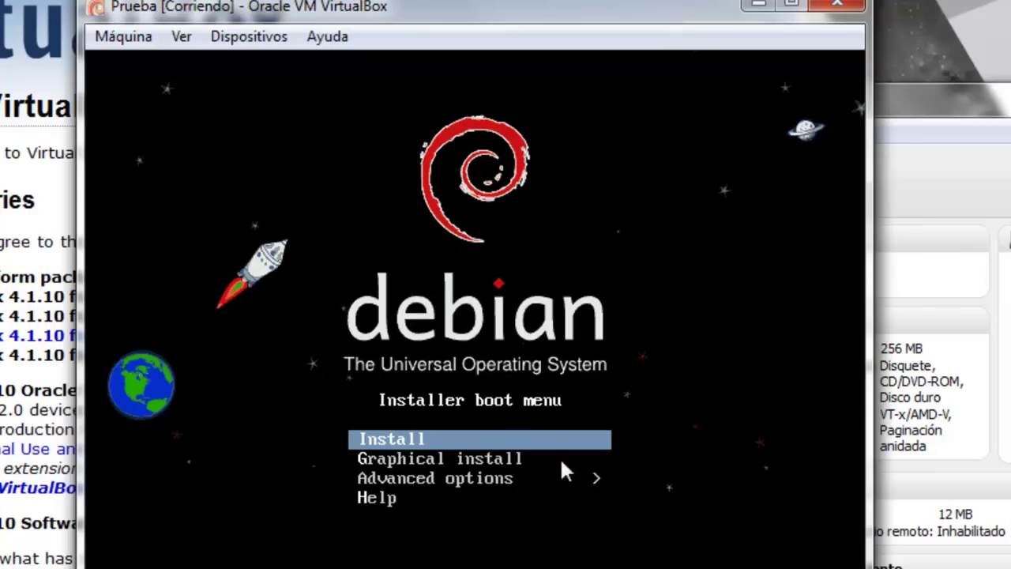
click(136, 43)
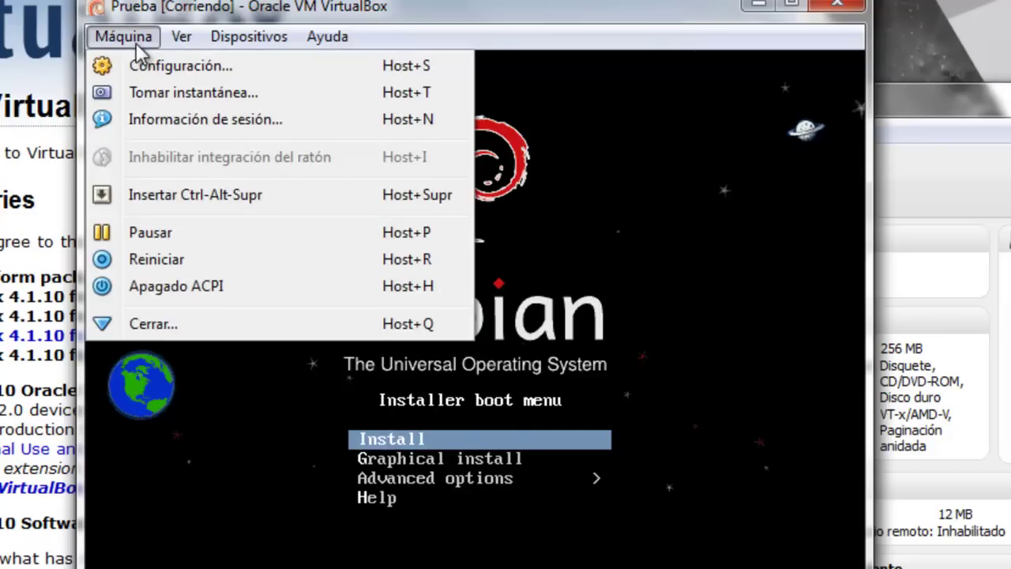
click(170, 325)
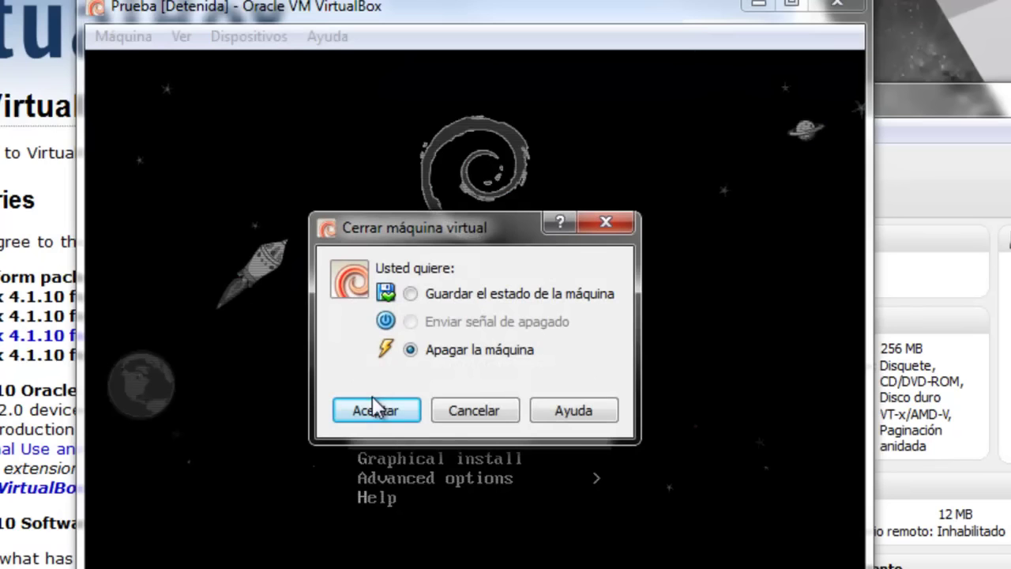
click(376, 410)
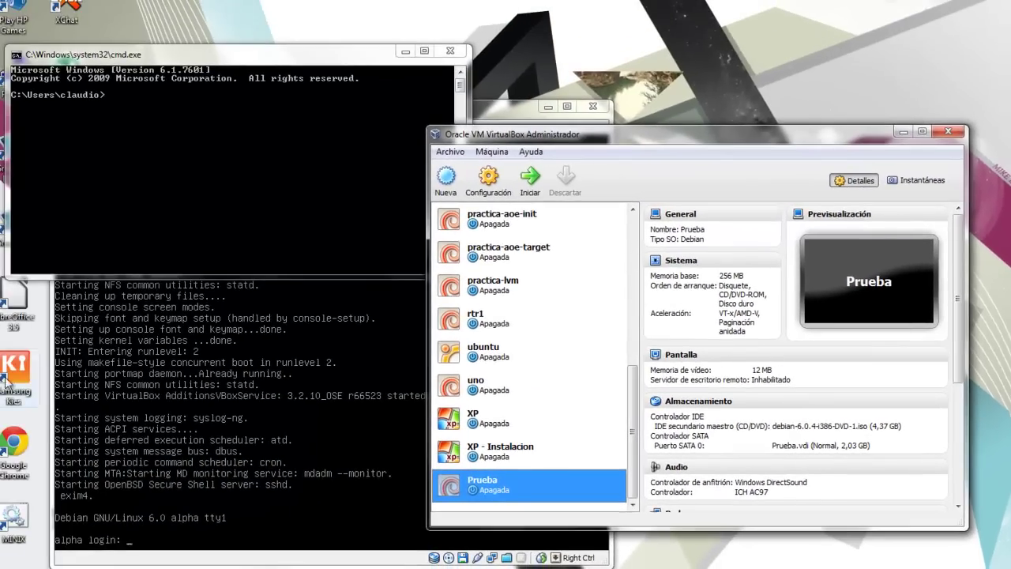
- Select rtr1 in the VirtualBox Manager and start it
key(alt+Tab)
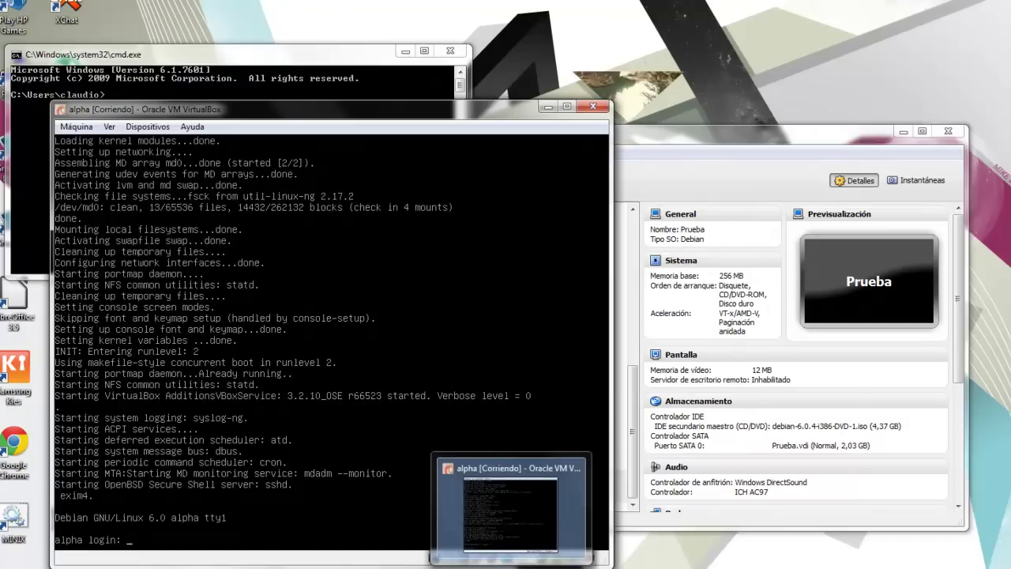
mouse_move(468, 568)
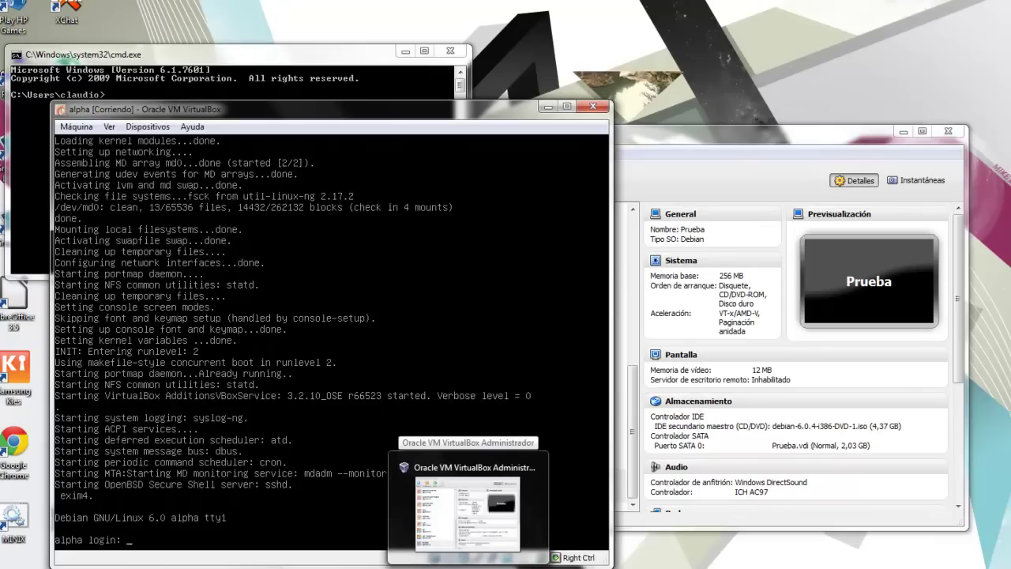
click(729, 136)
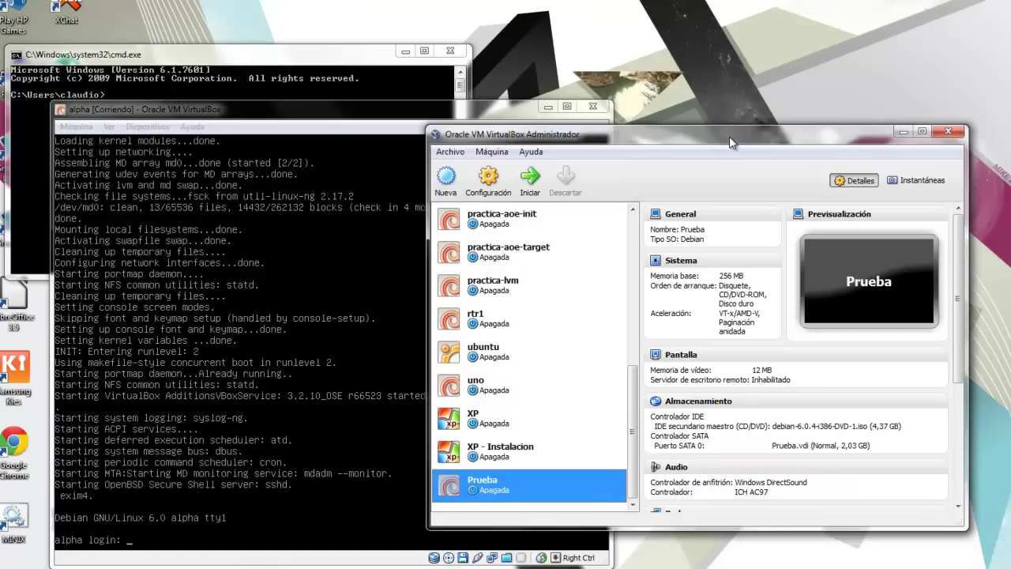
click(479, 326)
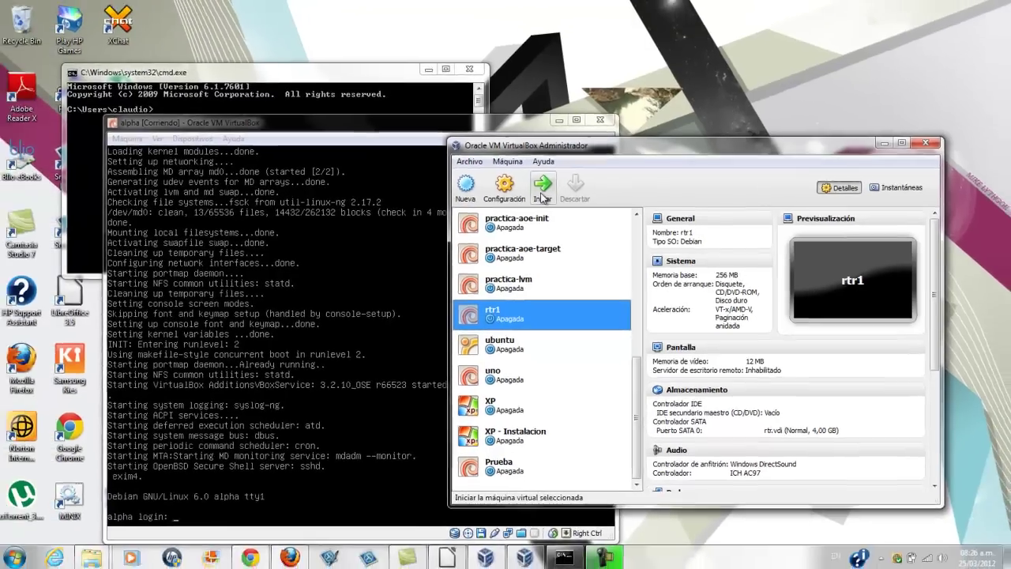
click(531, 191)
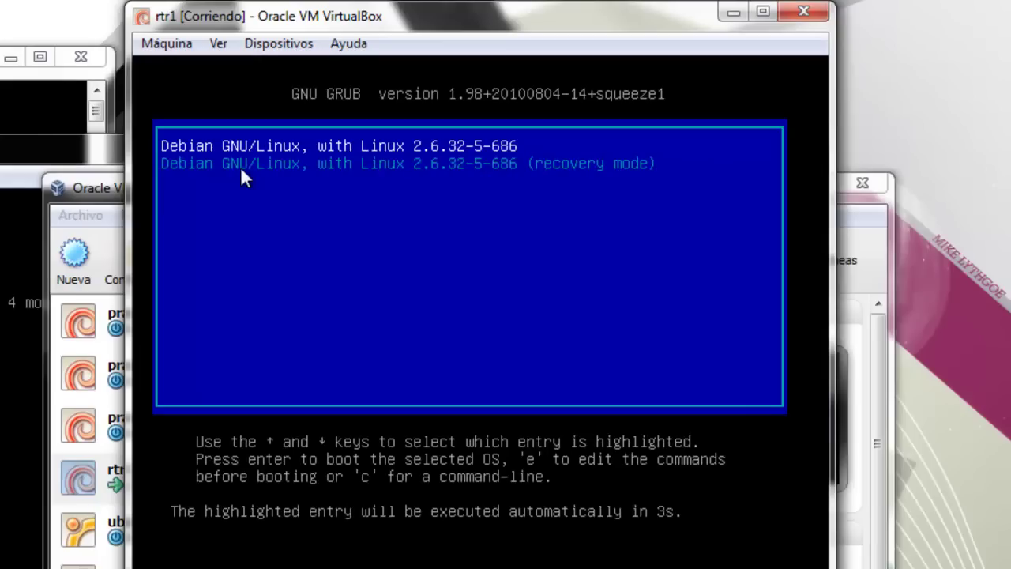
- Boot the first Debian GRUB entry and log in to rtr1 as root
key(Down)
key(Up)
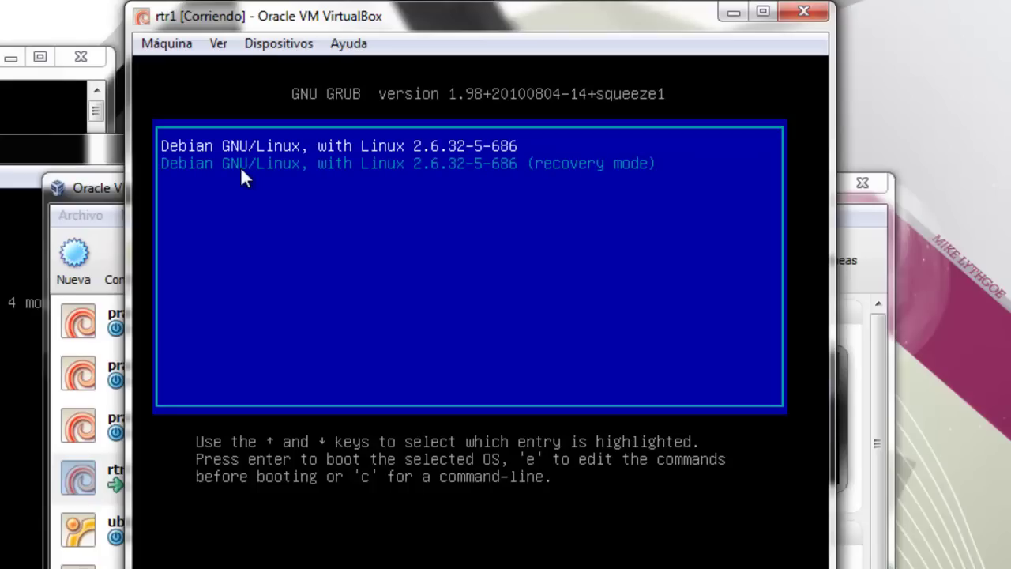
key(Return)
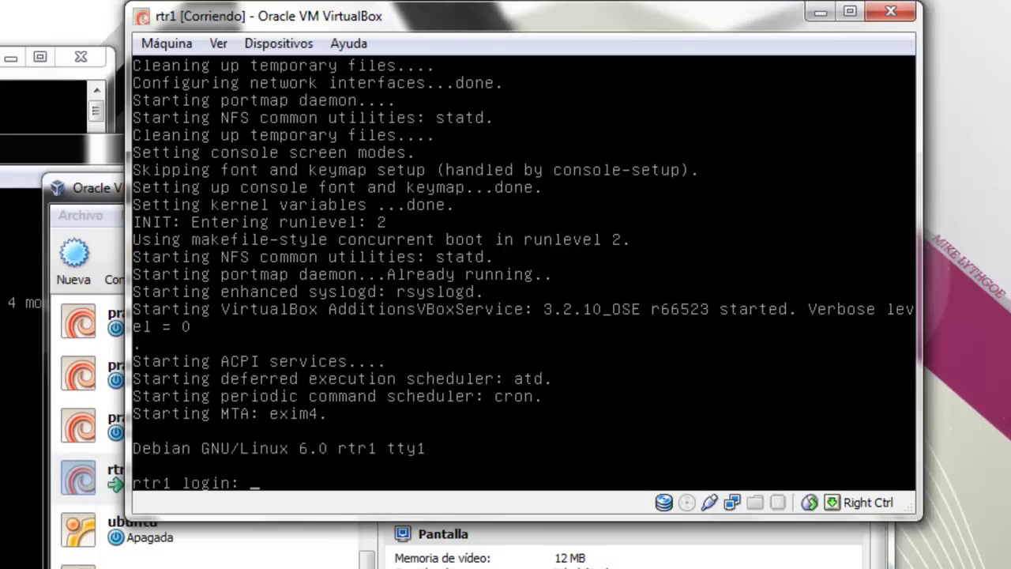
text(root)
key(Return)
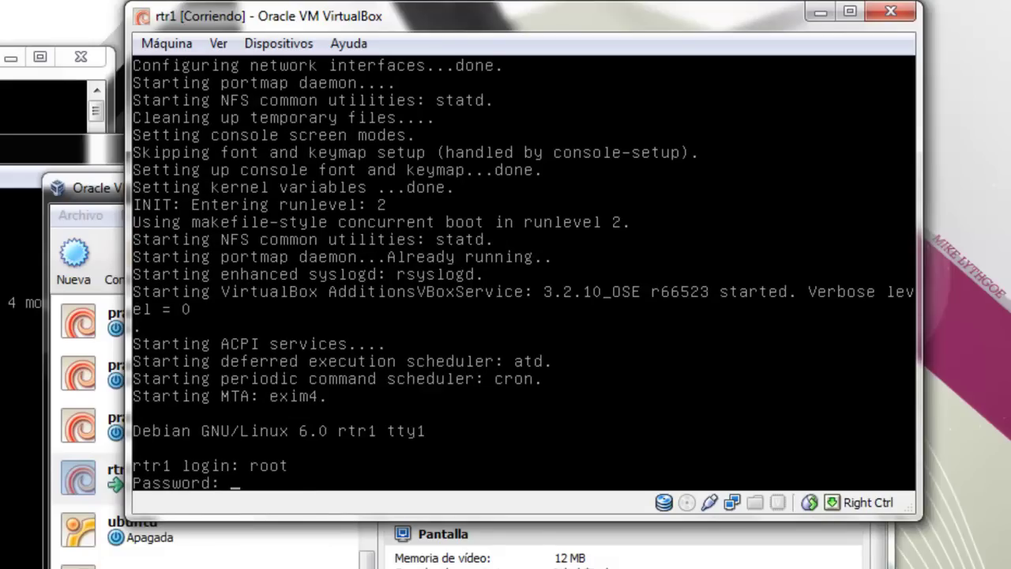
key(Return)
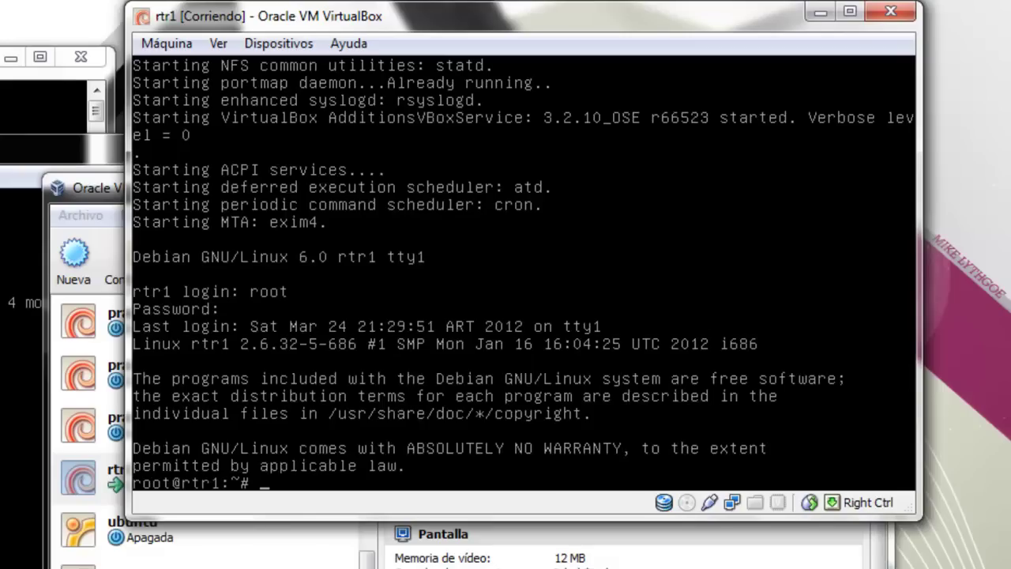
- Run poweroff at rtr1's root prompt to shut the machine down
click(276, 49)
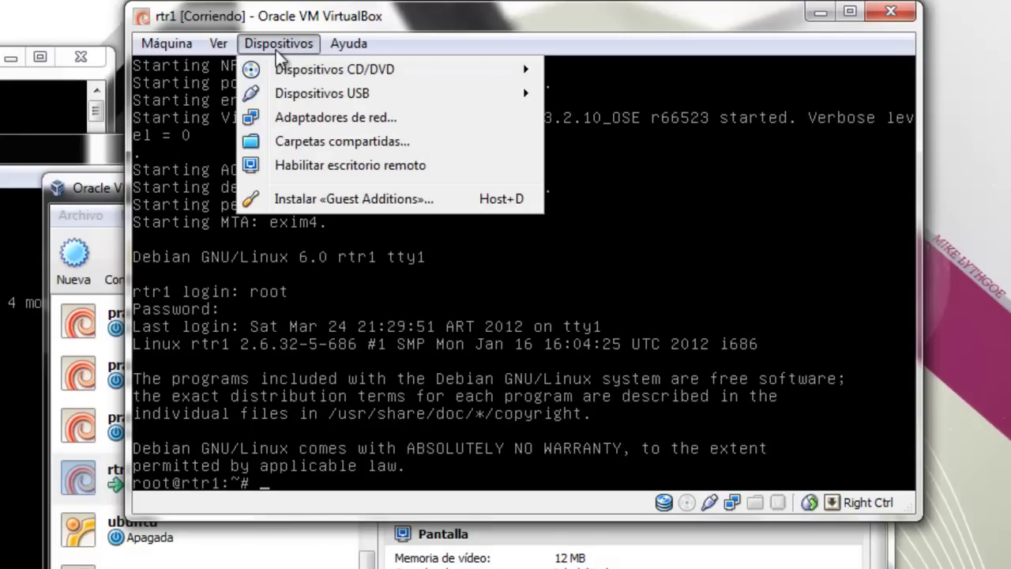
mouse_move(286, 71)
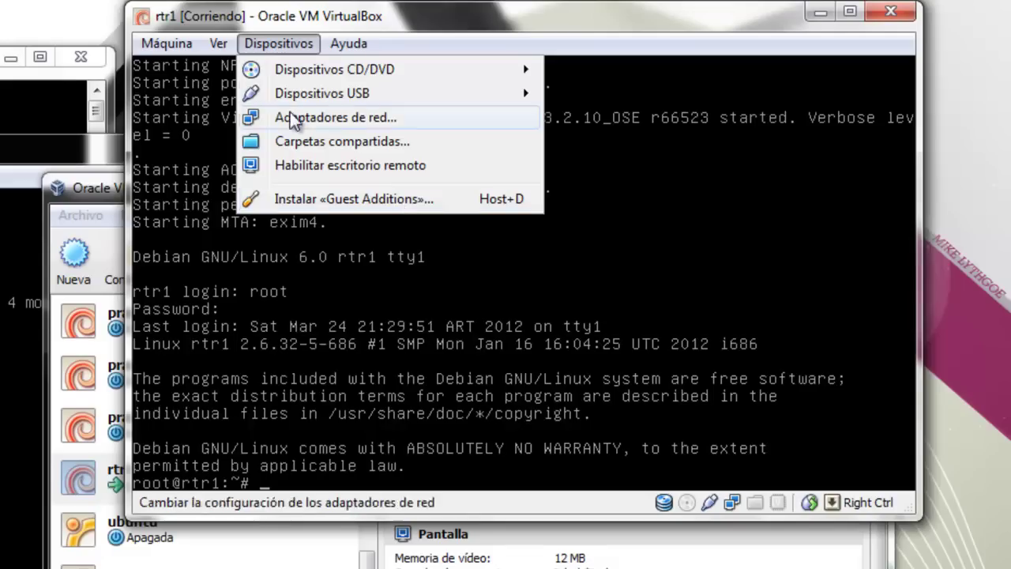
mouse_move(167, 43)
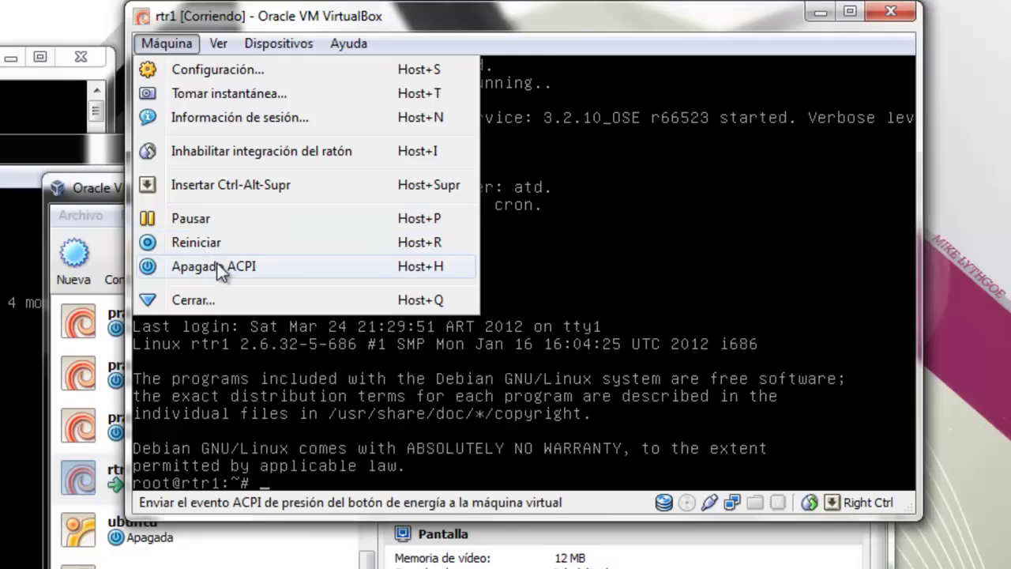
mouse_move(371, 35)
click(417, 26)
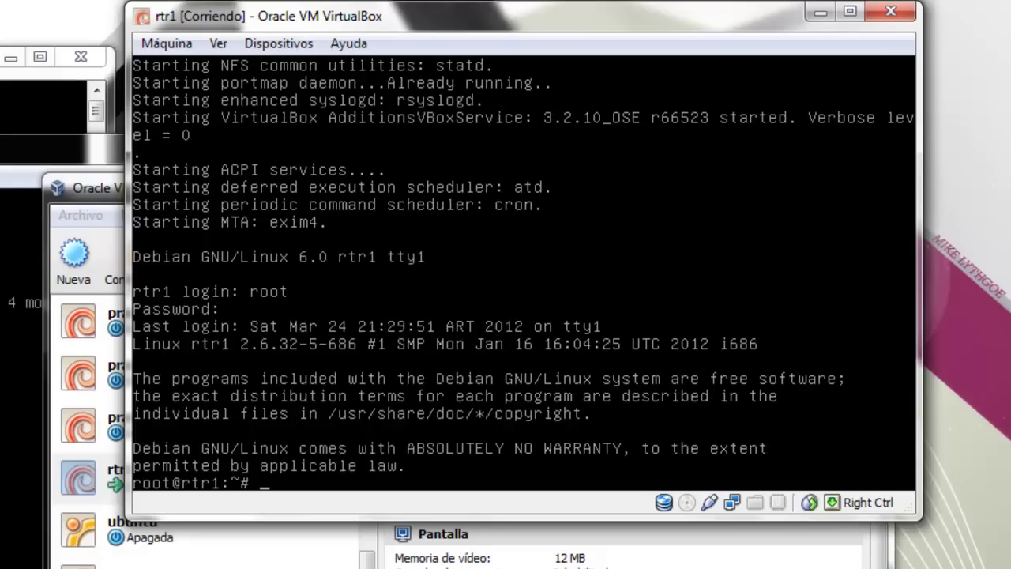
text(poweroff)
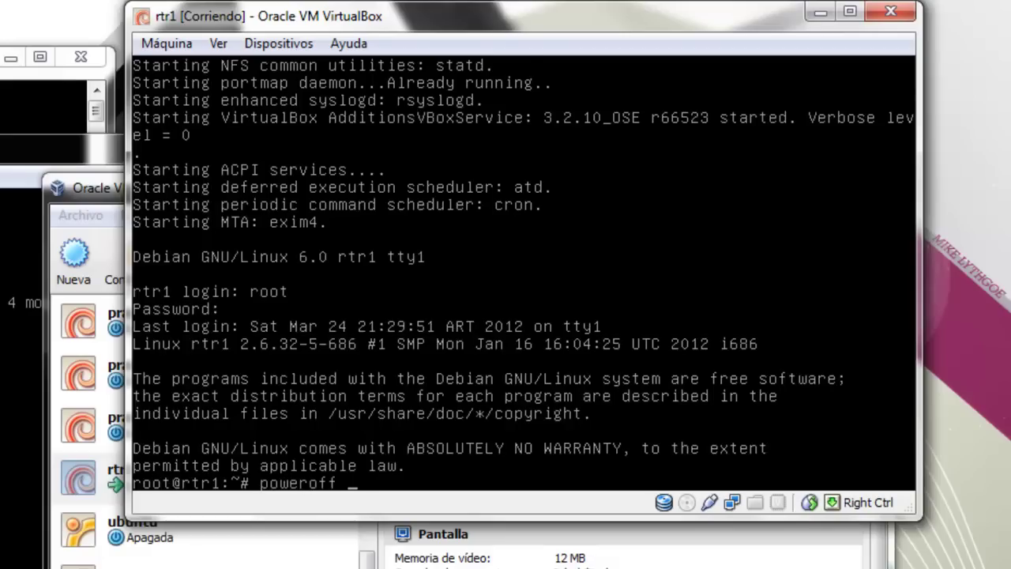
key(Return)
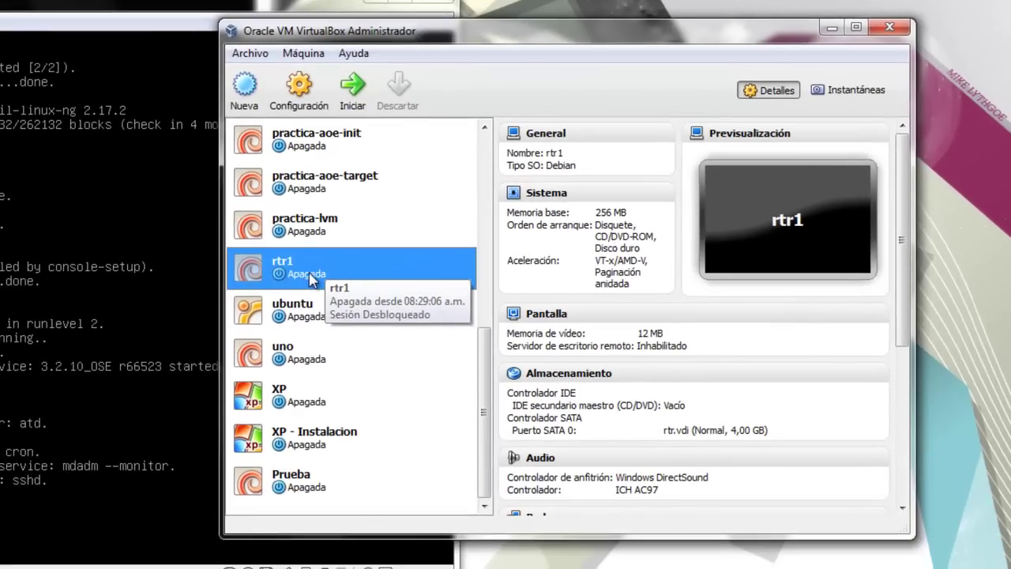
- Start the rtr1 virtual machine, then open the settings of the uno machine
double_click(310, 276)
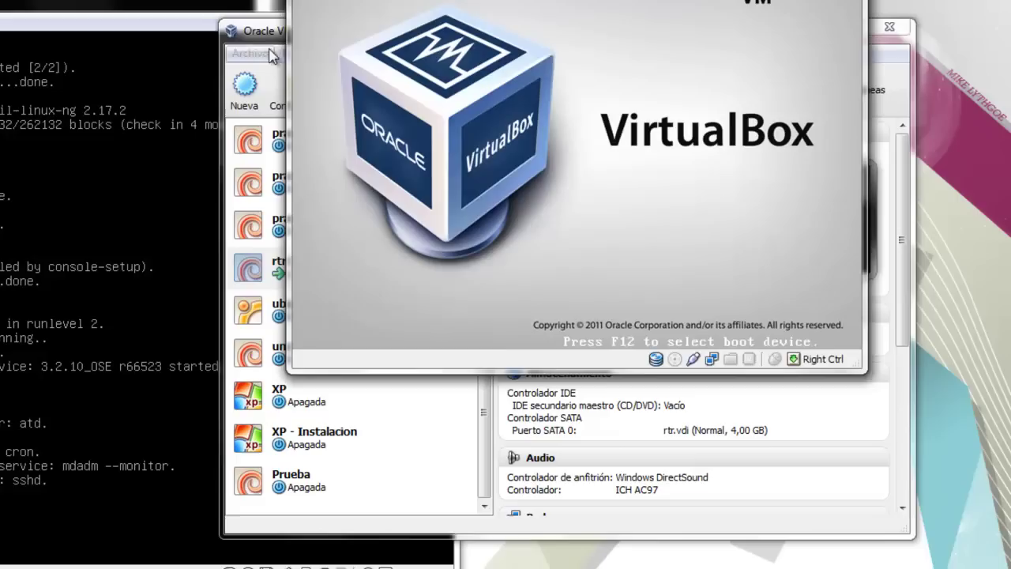
click(271, 30)
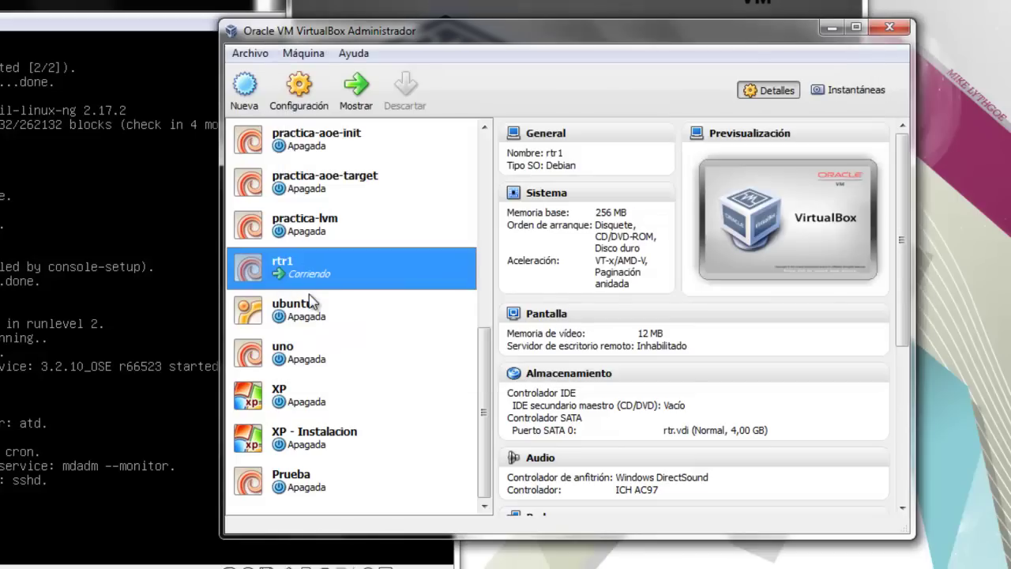
click(298, 358)
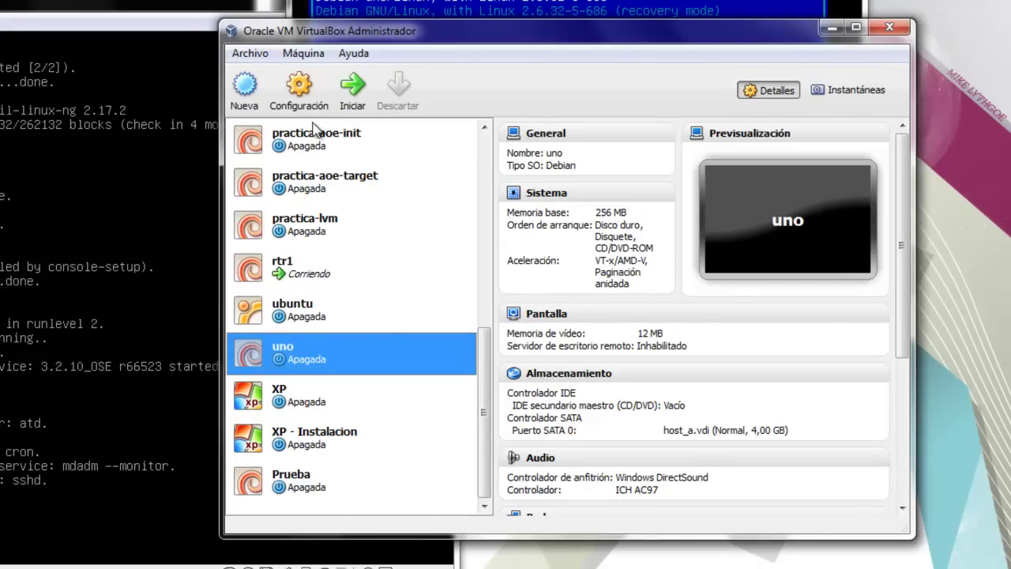
click(299, 96)
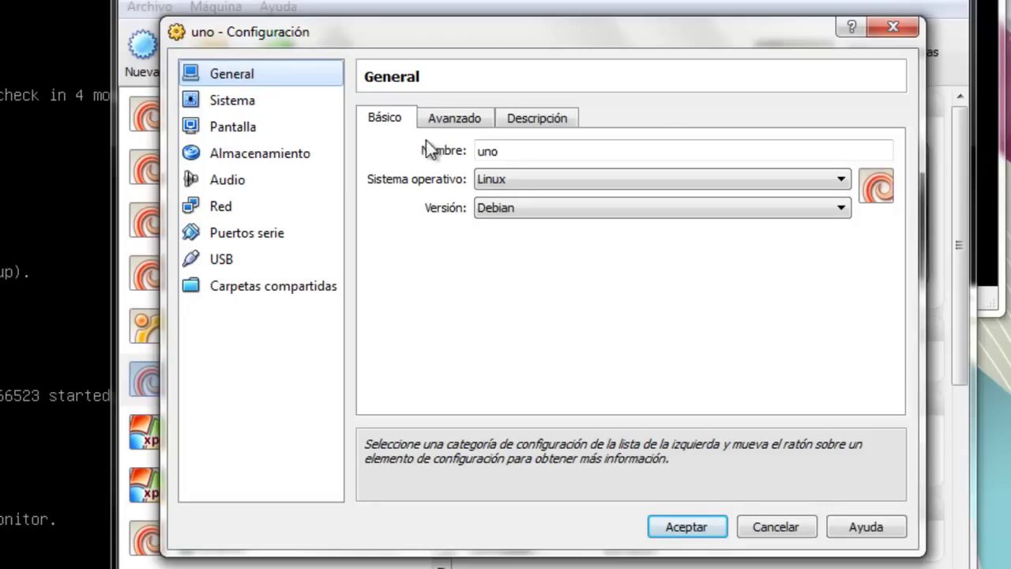
click(512, 151)
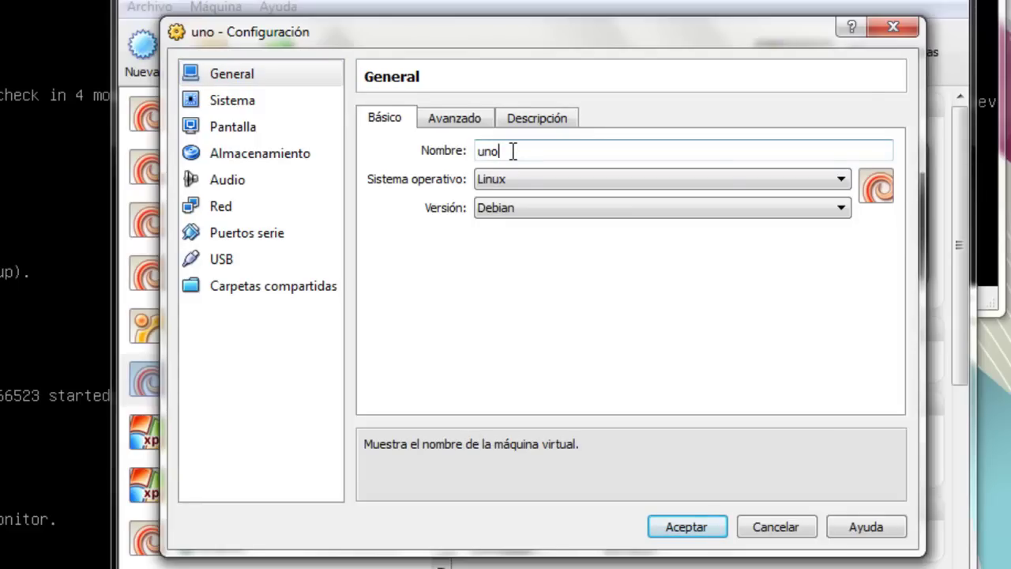
click(530, 181)
click(530, 181)
click(535, 206)
click(535, 207)
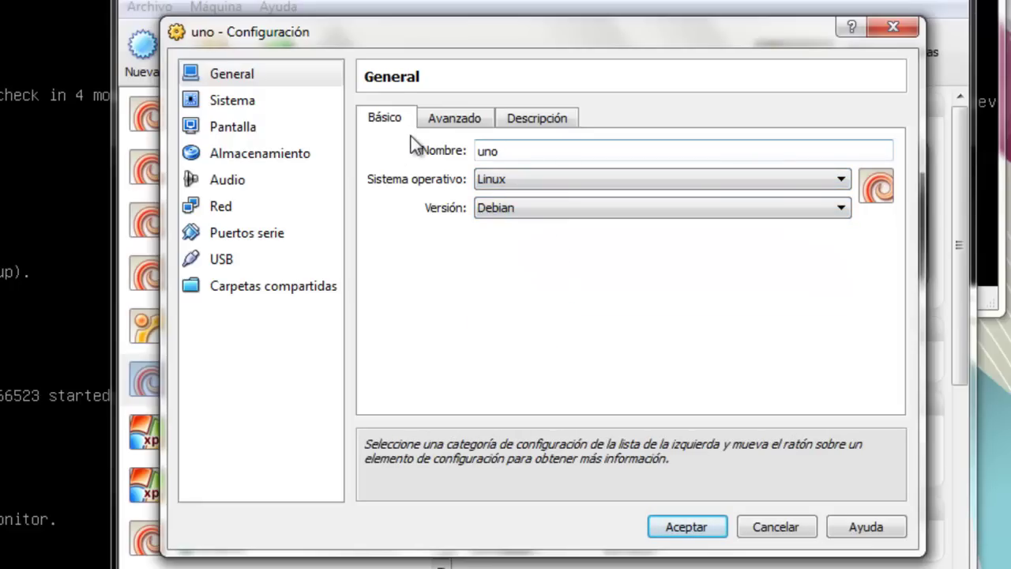
click(448, 121)
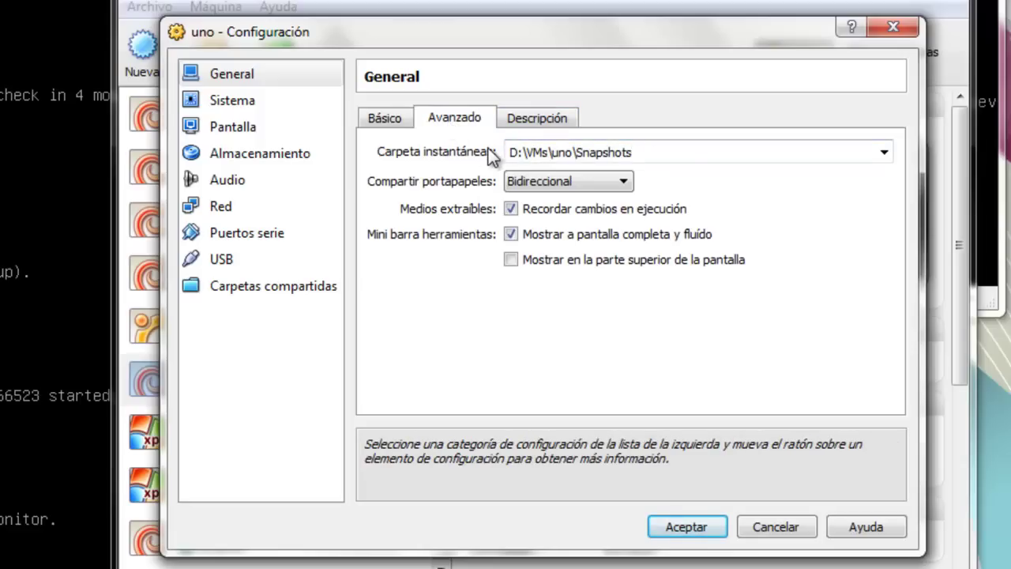
click(537, 115)
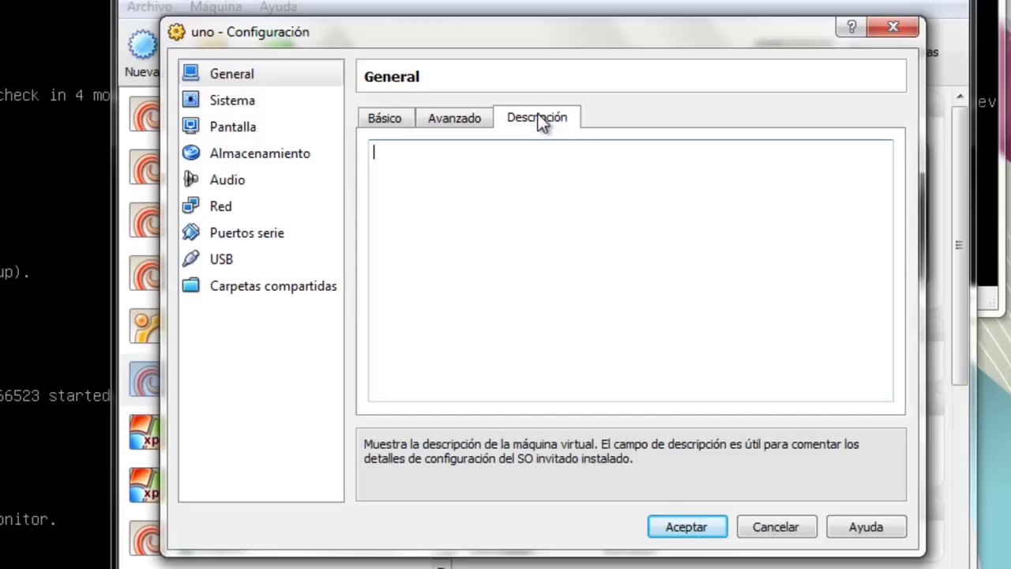
click(387, 120)
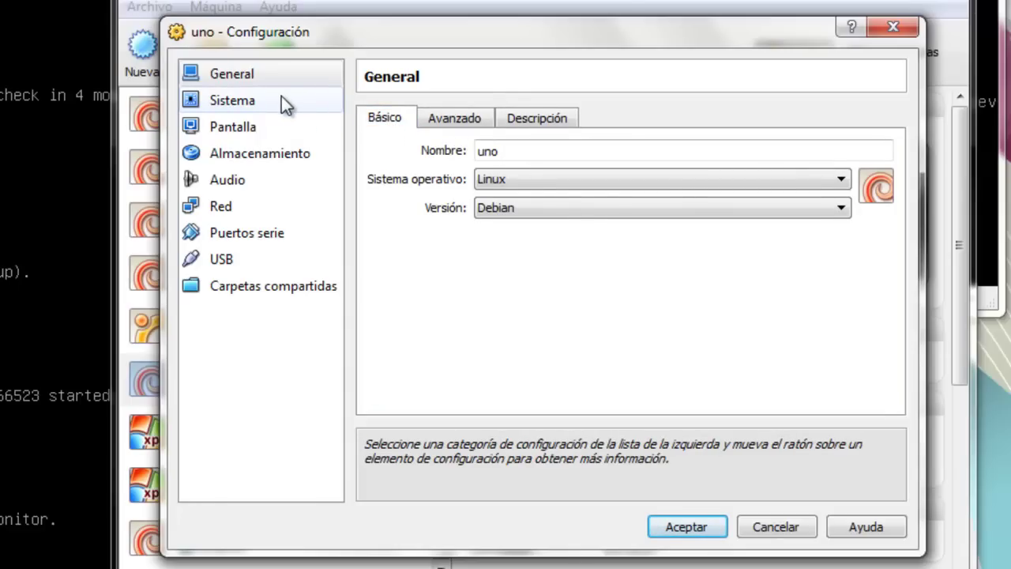
click(284, 105)
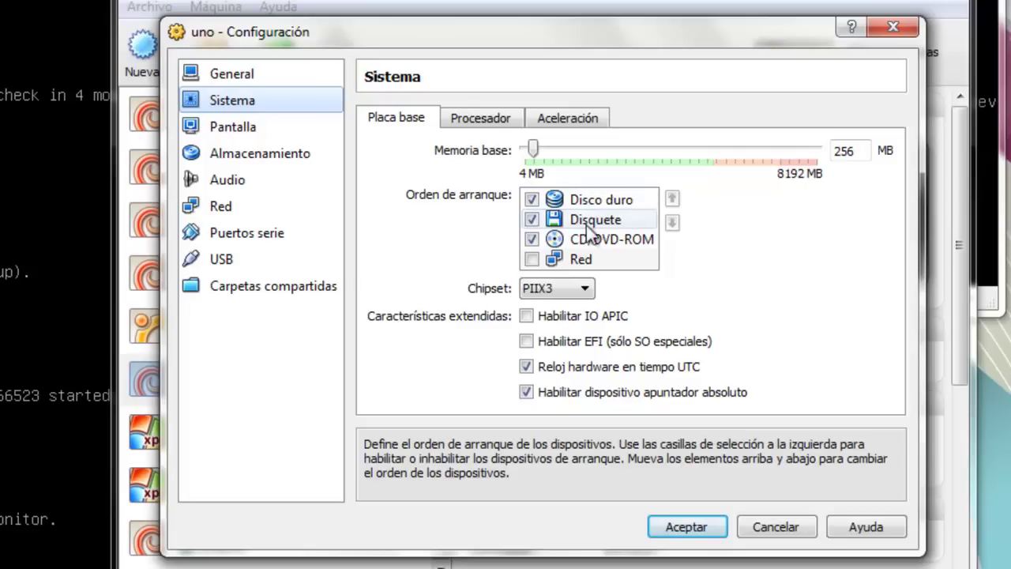
- Move CD/DVD-ROM above the floppy in uno's boot order and check the Procesador tab
click(605, 239)
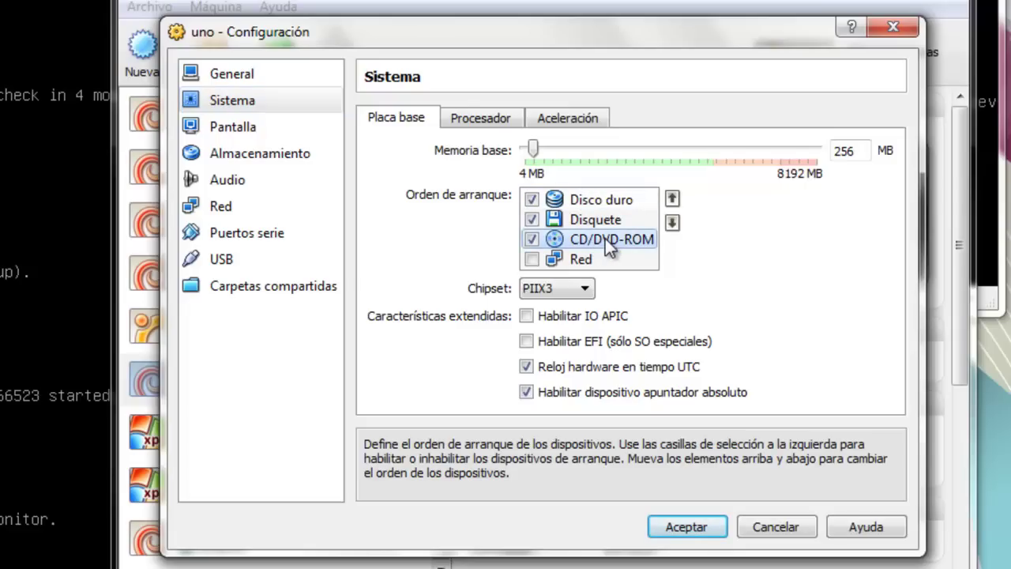
click(671, 199)
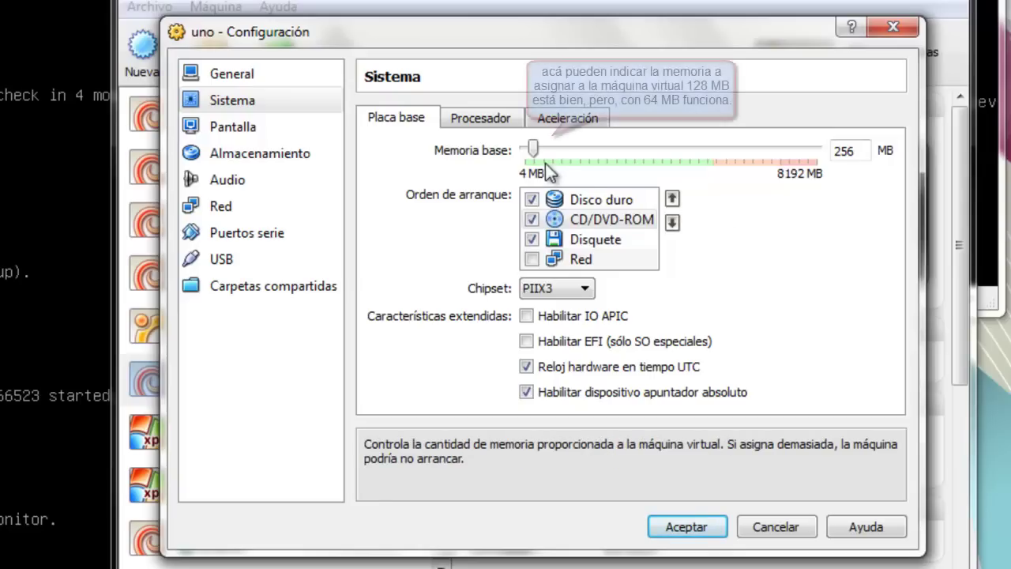
click(478, 118)
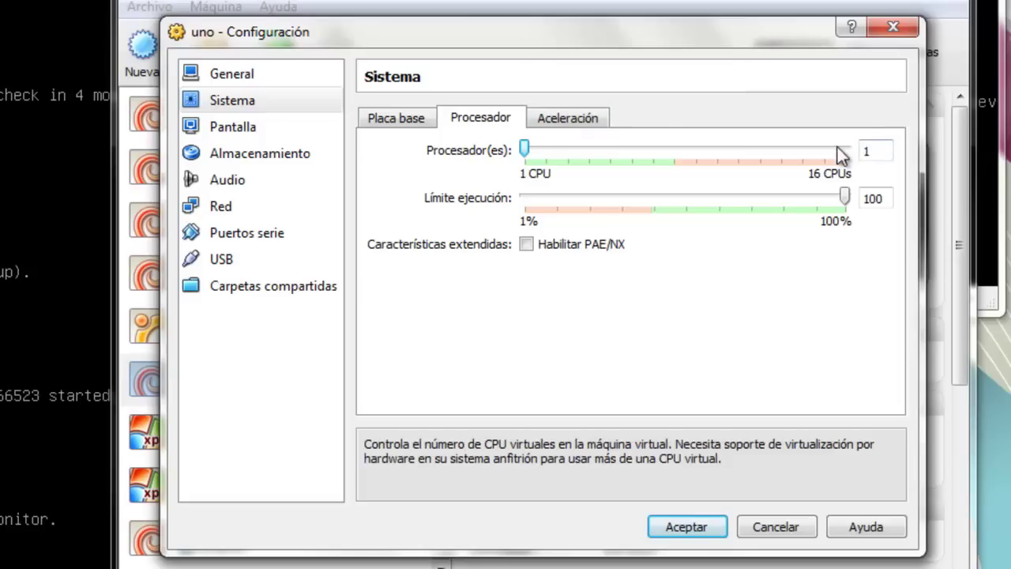
click(399, 125)
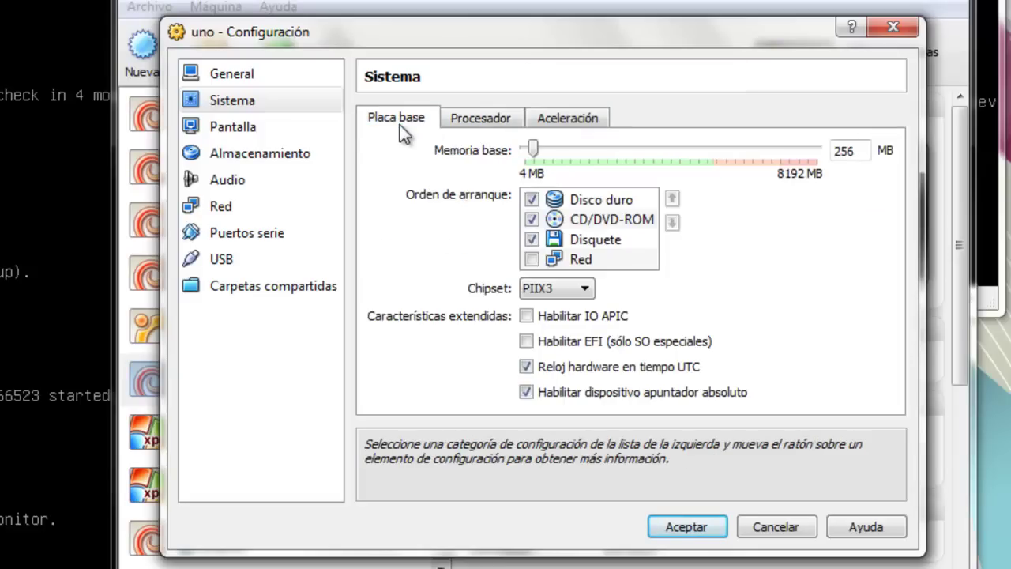
click(291, 128)
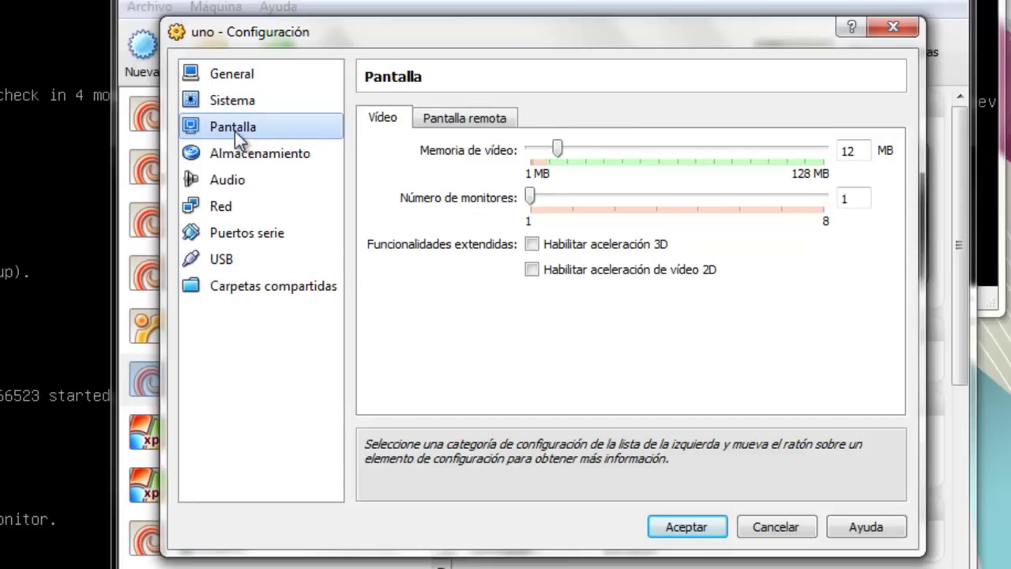
- Set uno's Memoria de vídeo slider to 8 MB instead of 12 MB
click(572, 157)
click(550, 154)
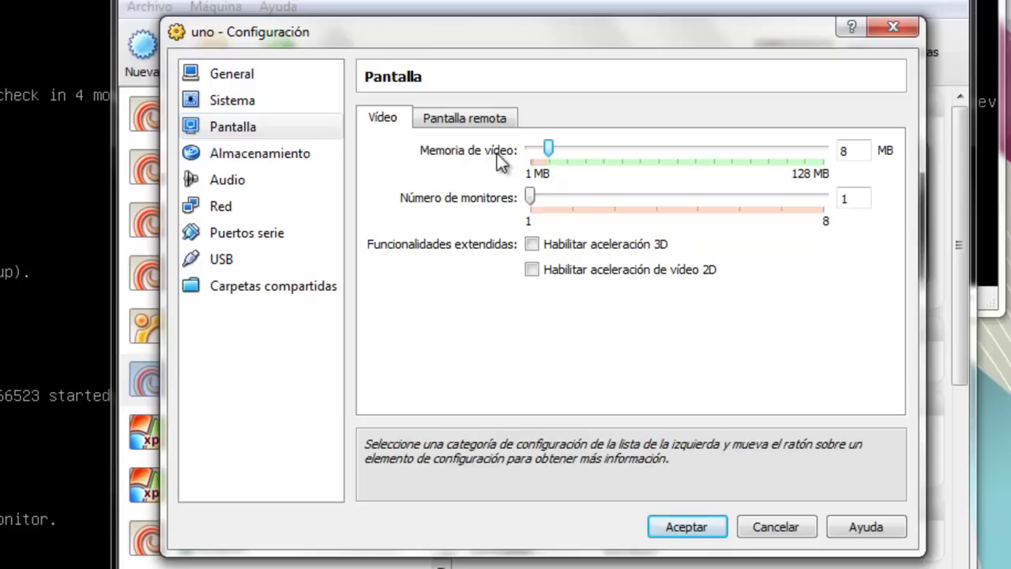
click(287, 154)
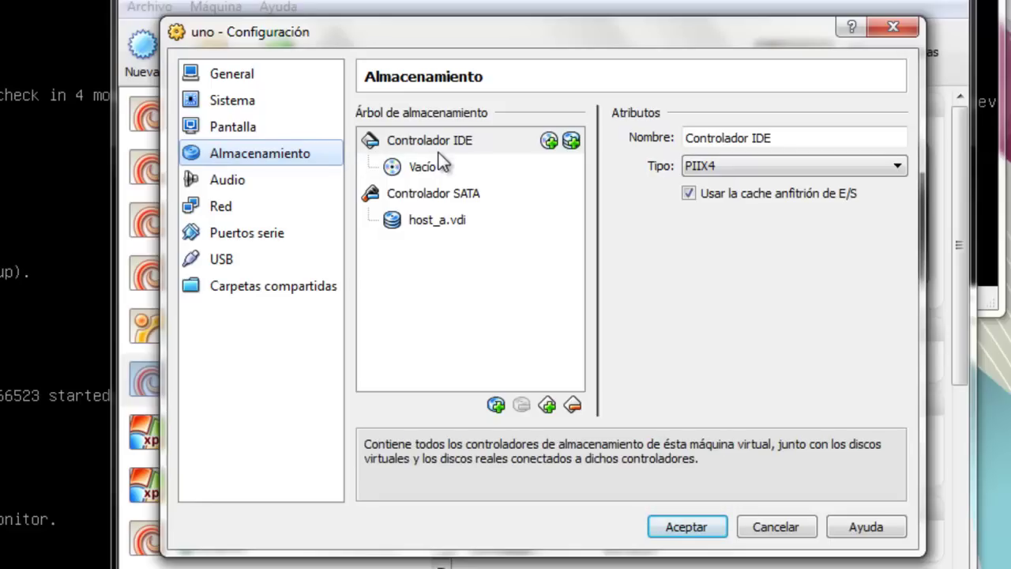
mouse_move(464, 199)
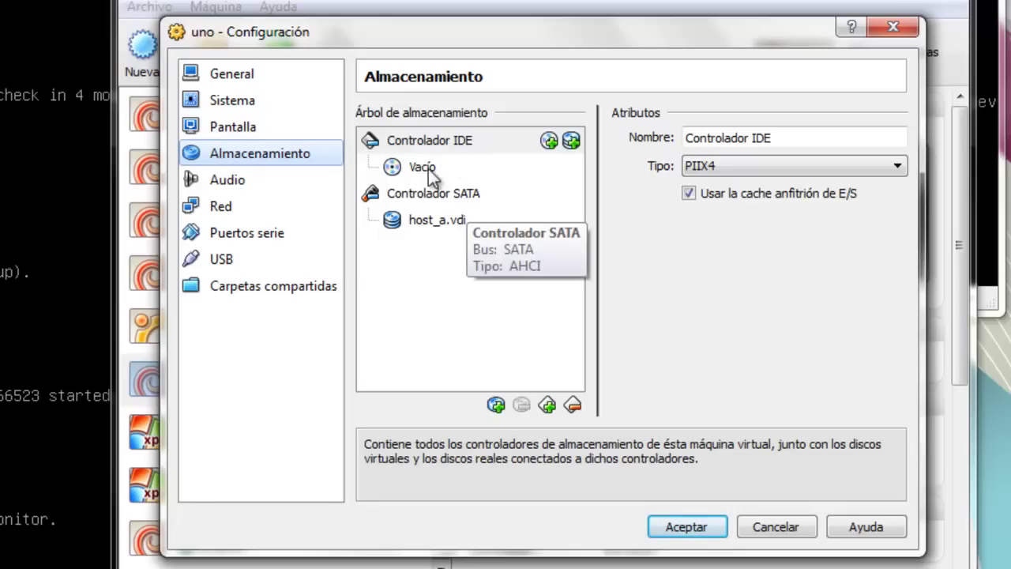
mouse_move(421, 175)
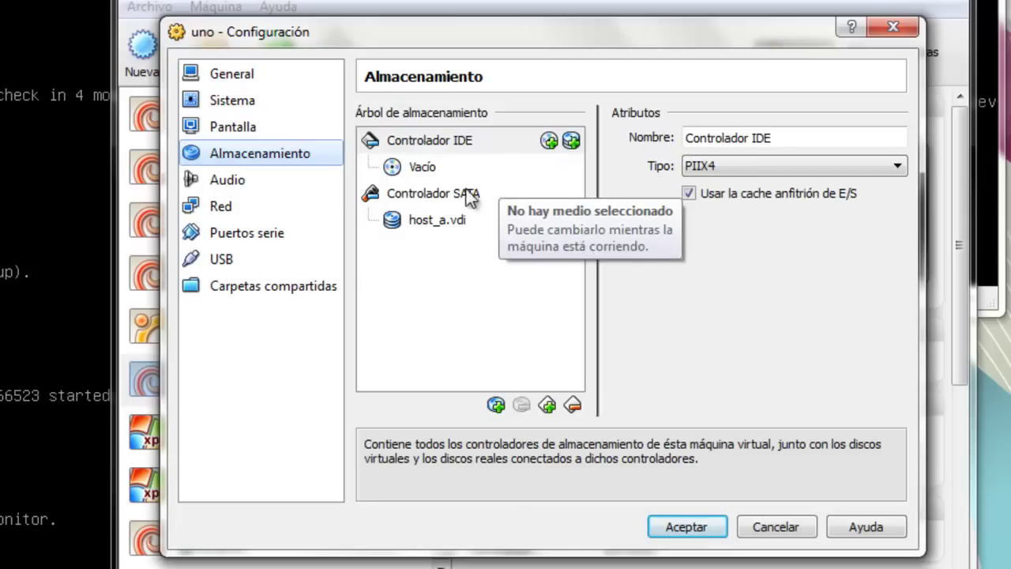
click(441, 193)
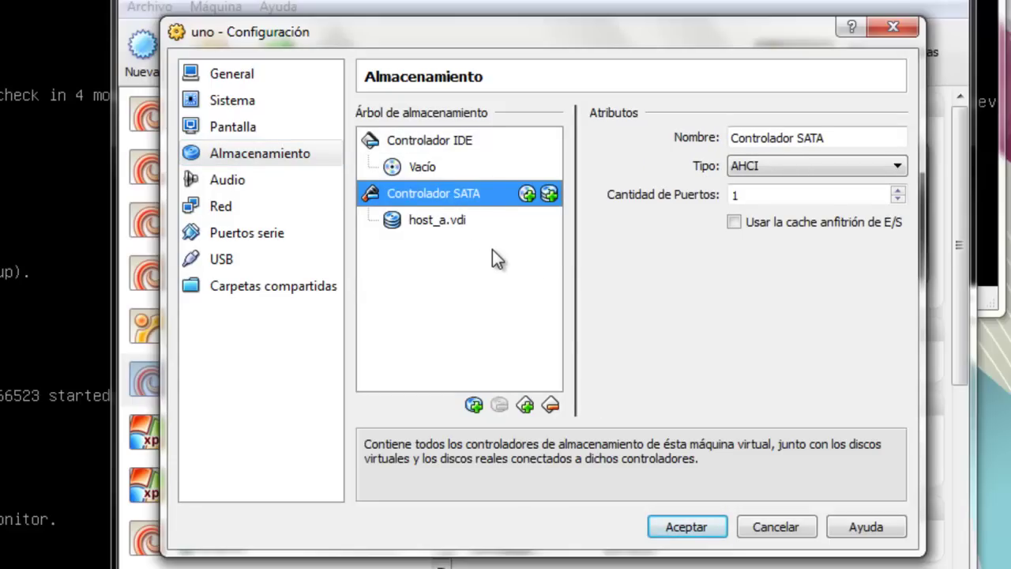
click(428, 228)
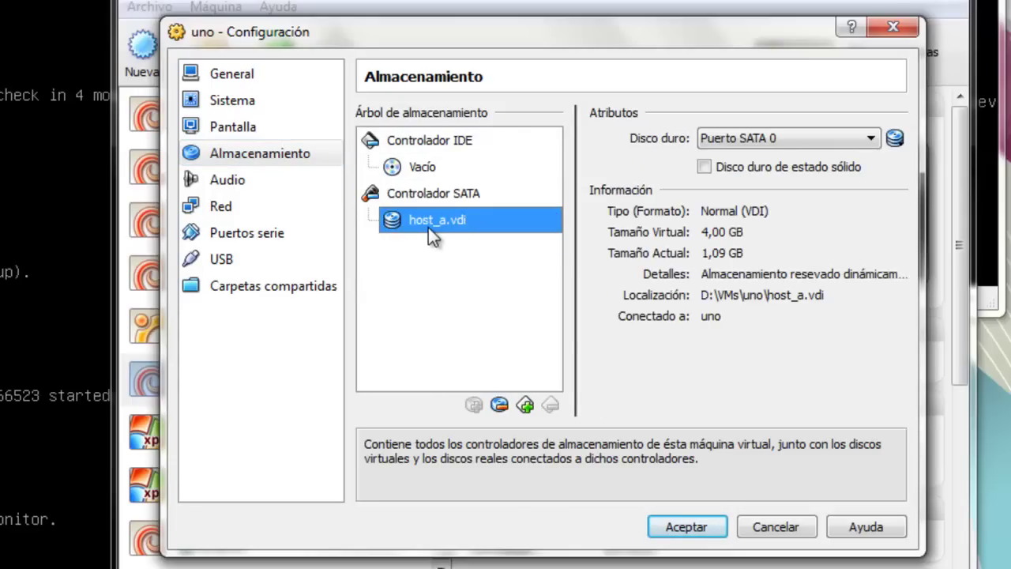
click(462, 192)
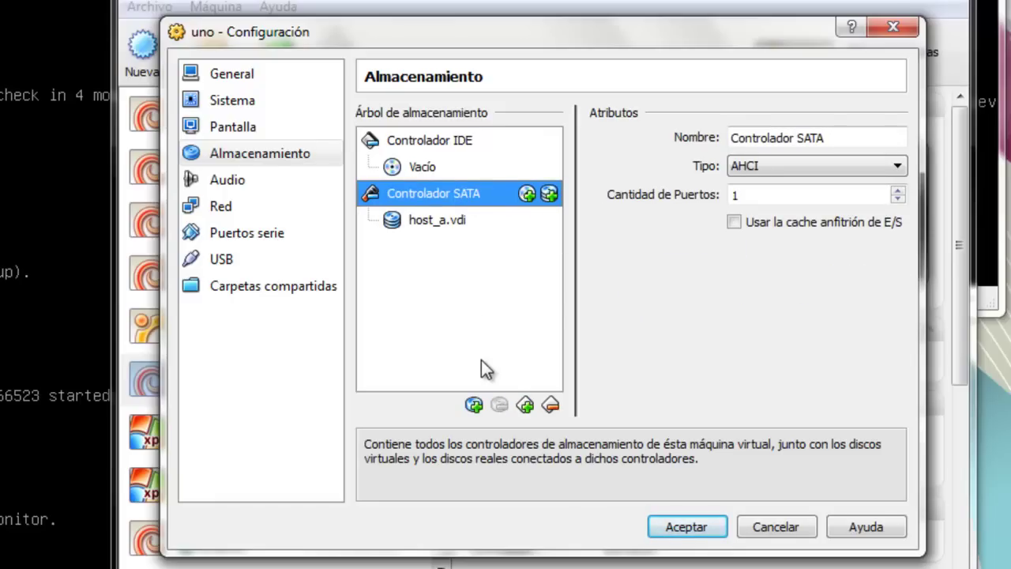
click(526, 406)
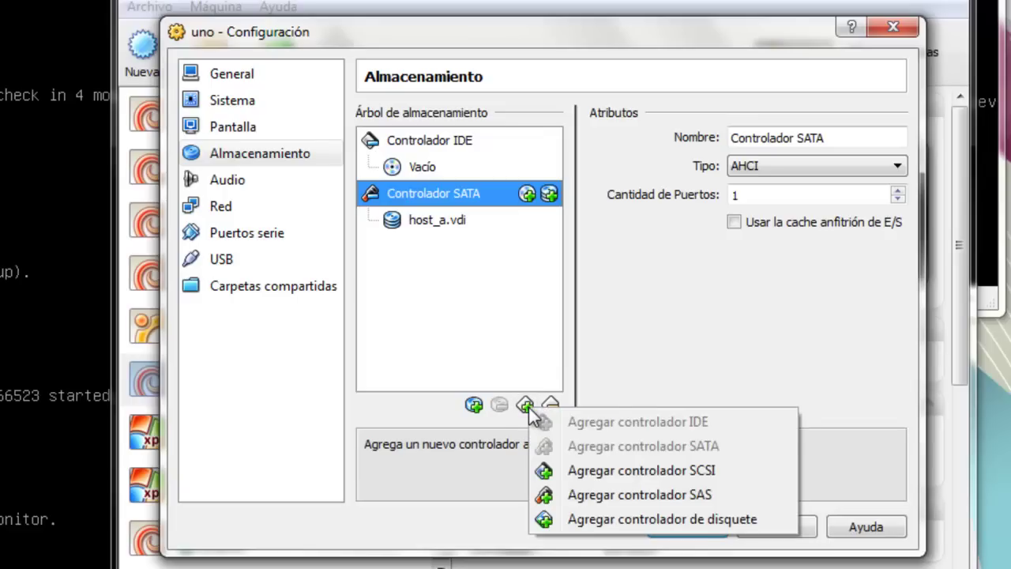
click(422, 273)
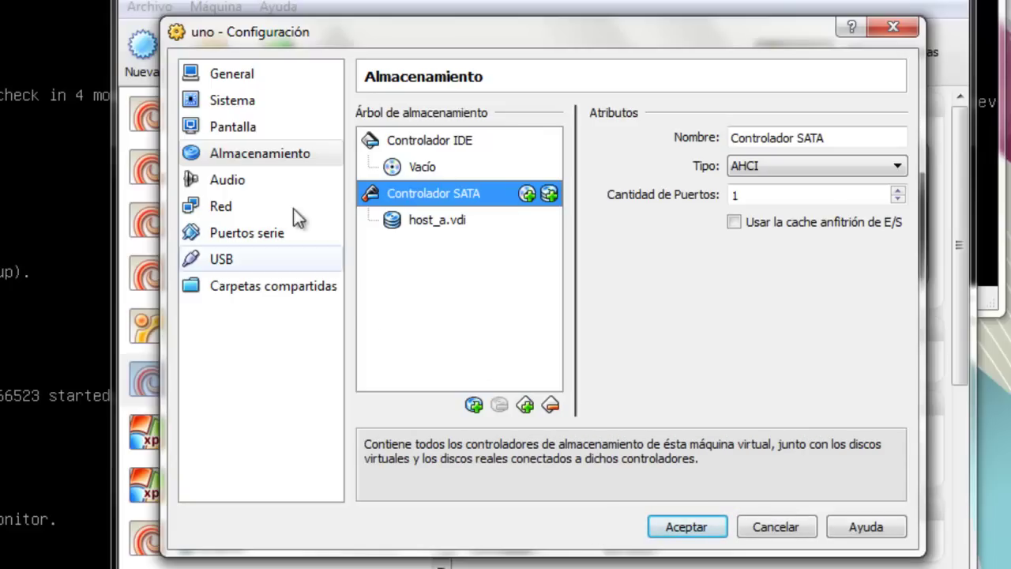
- Review uno's audio settings and network Adaptadores 2, 3 and 4
click(246, 178)
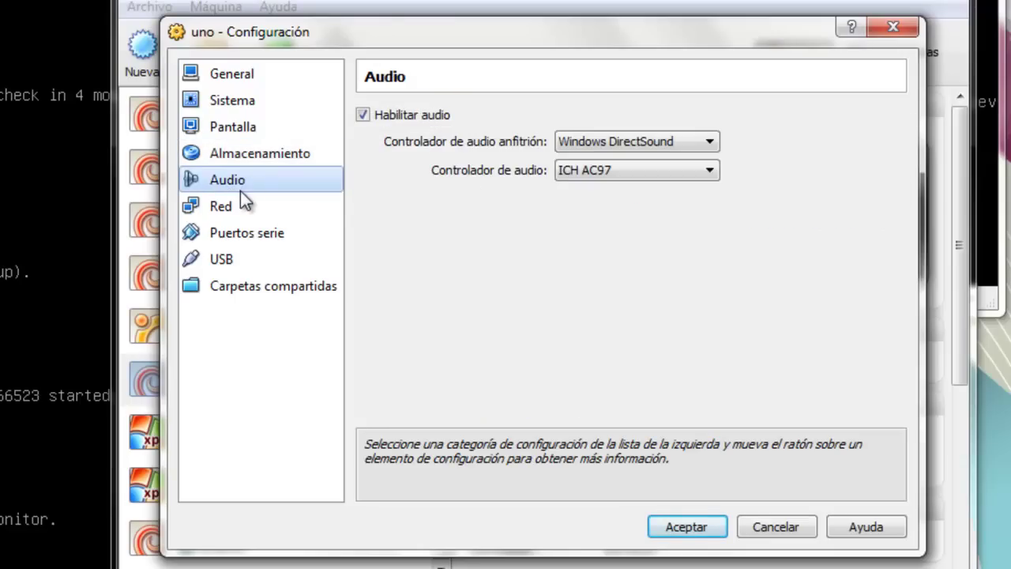
click(240, 204)
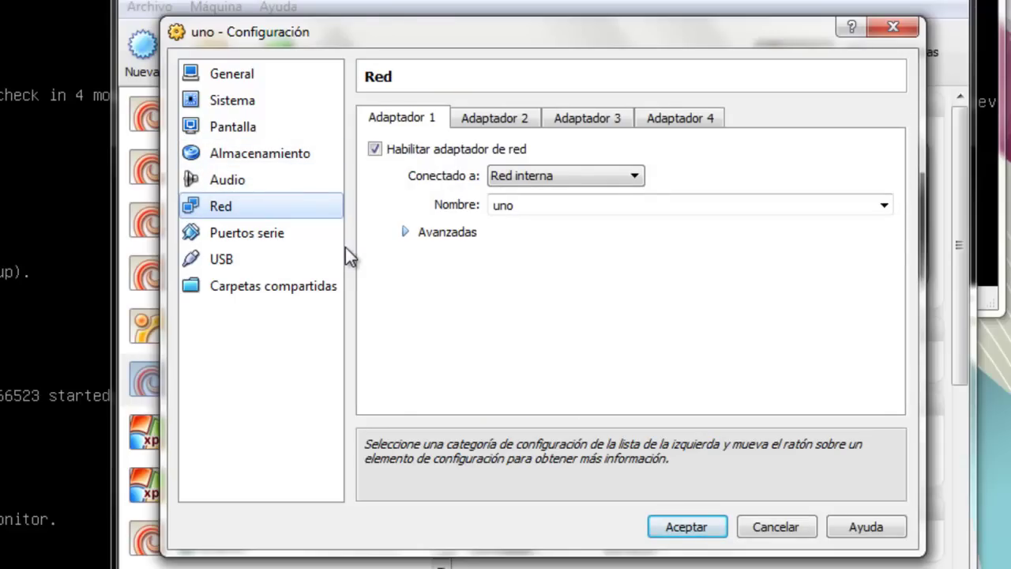
click(485, 115)
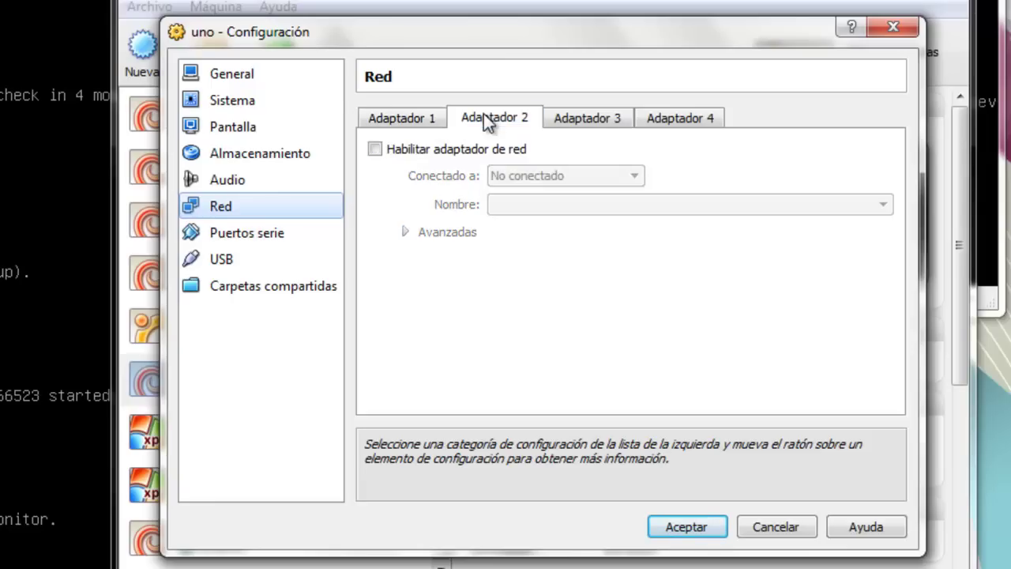
click(571, 120)
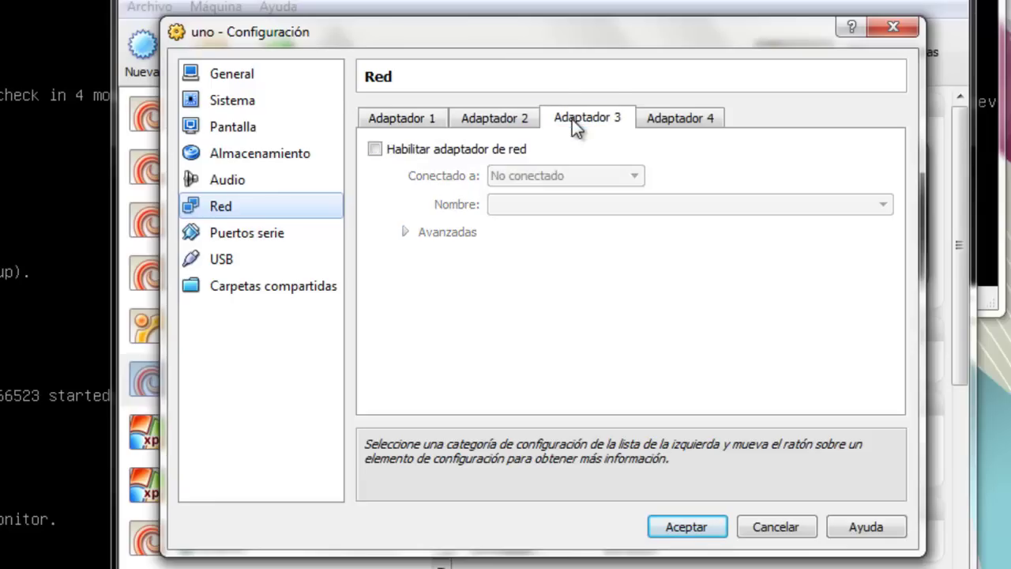
click(666, 118)
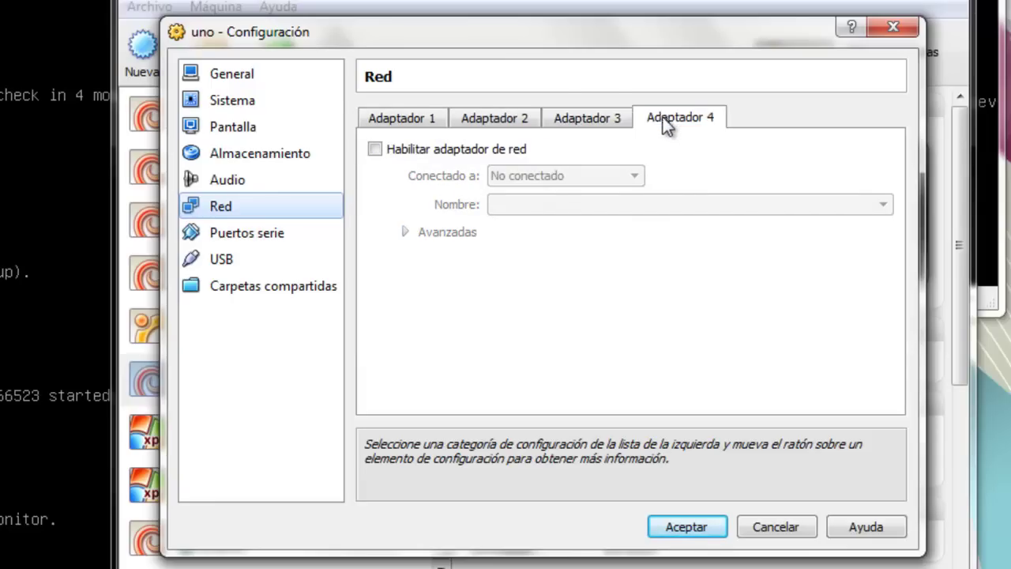
click(398, 119)
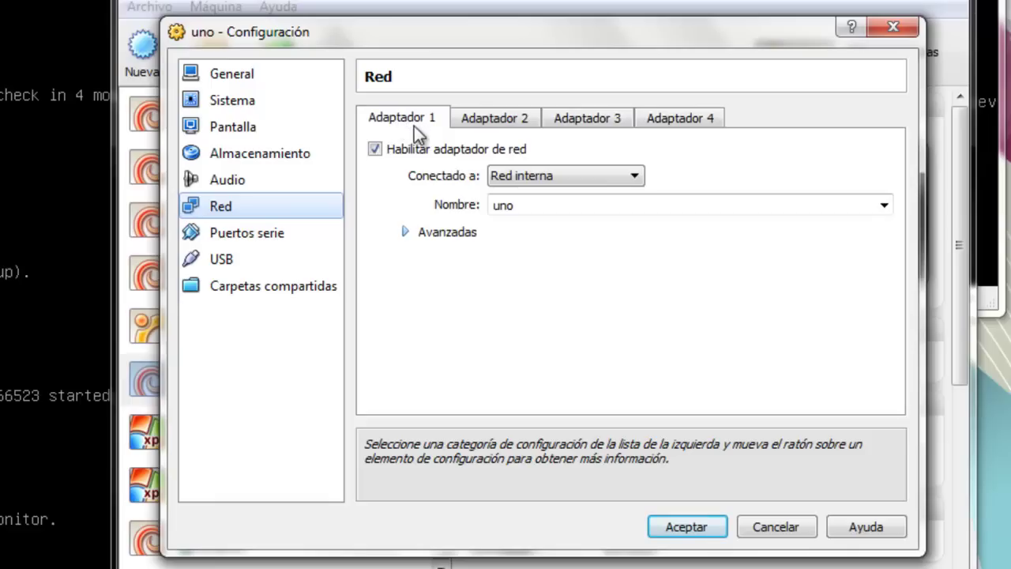
- Attach uno's Adaptador 1 to NAT instead of Red interna
click(507, 174)
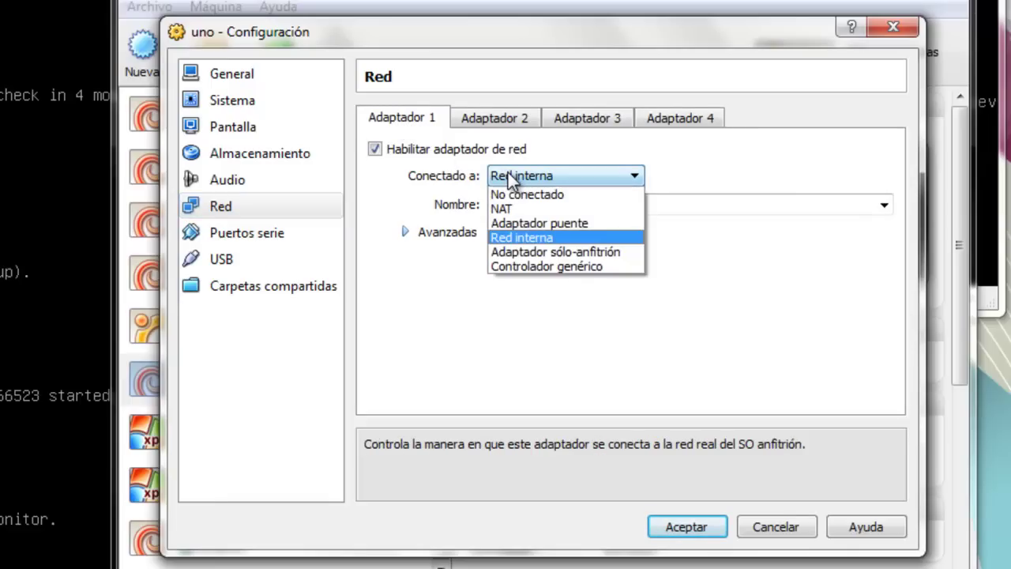
click(509, 209)
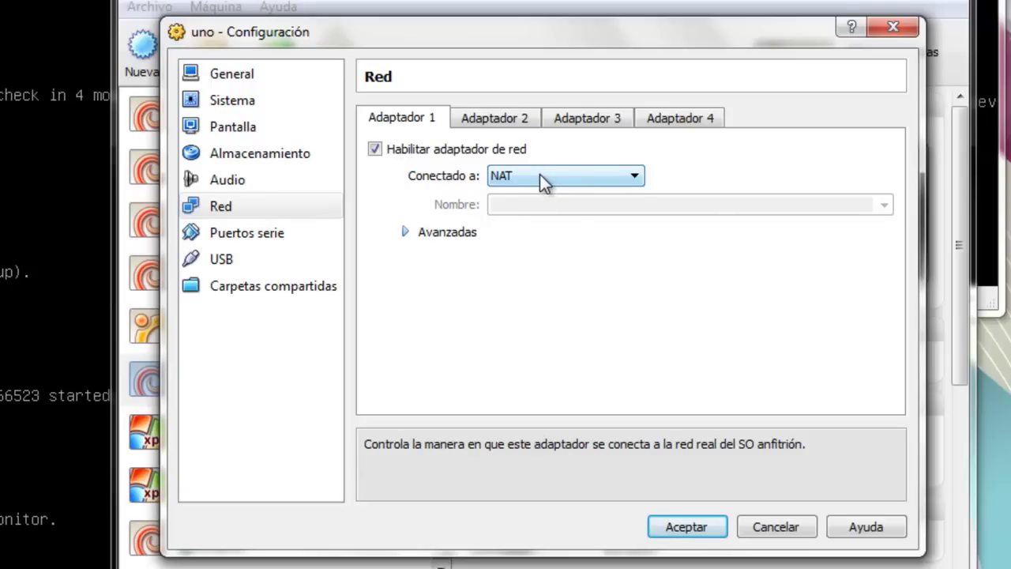
click(543, 182)
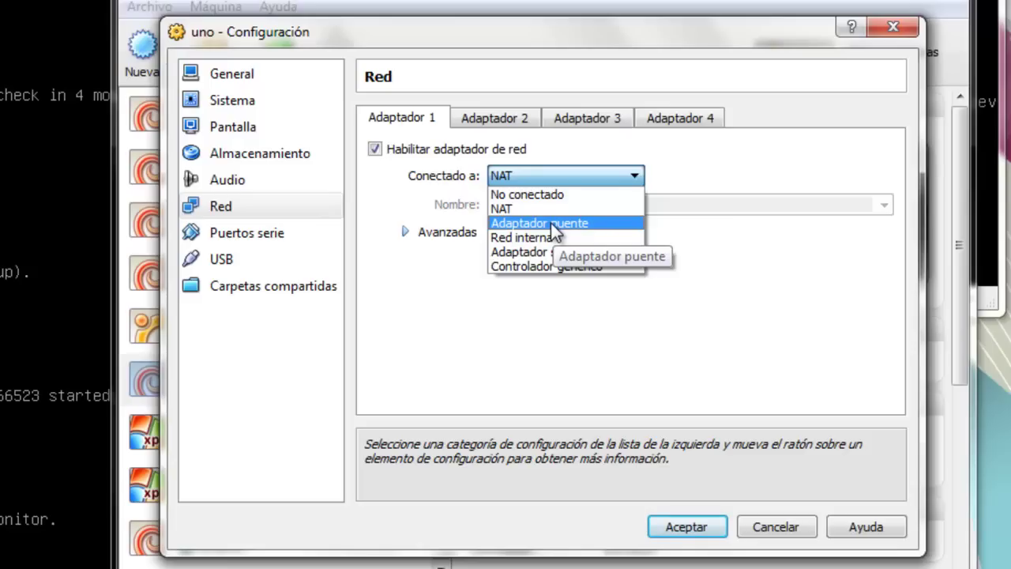
click(436, 320)
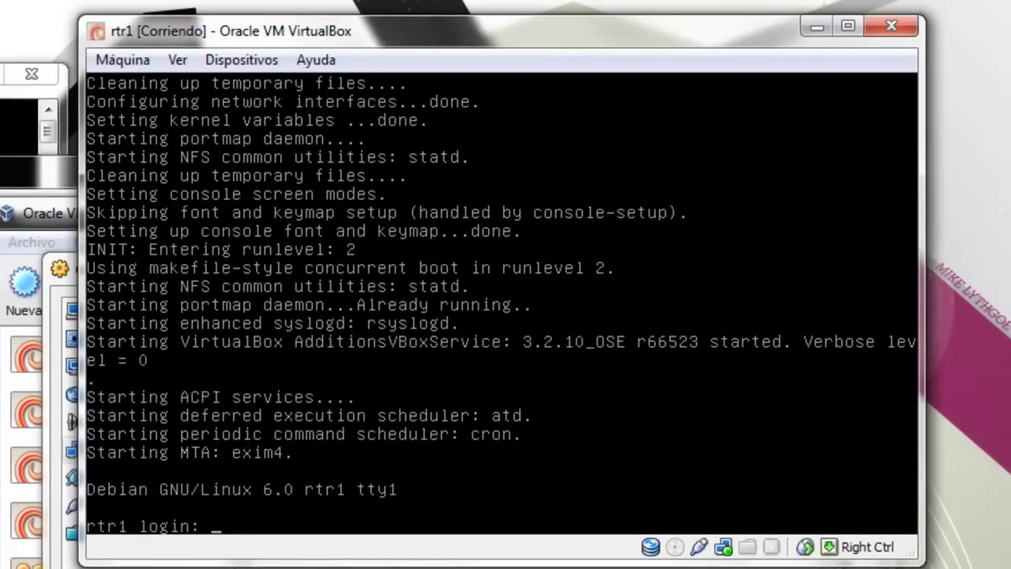
- Log in to the rtr1 console as root and run 'ip a' to list its interfaces
text(root)
key(Return)
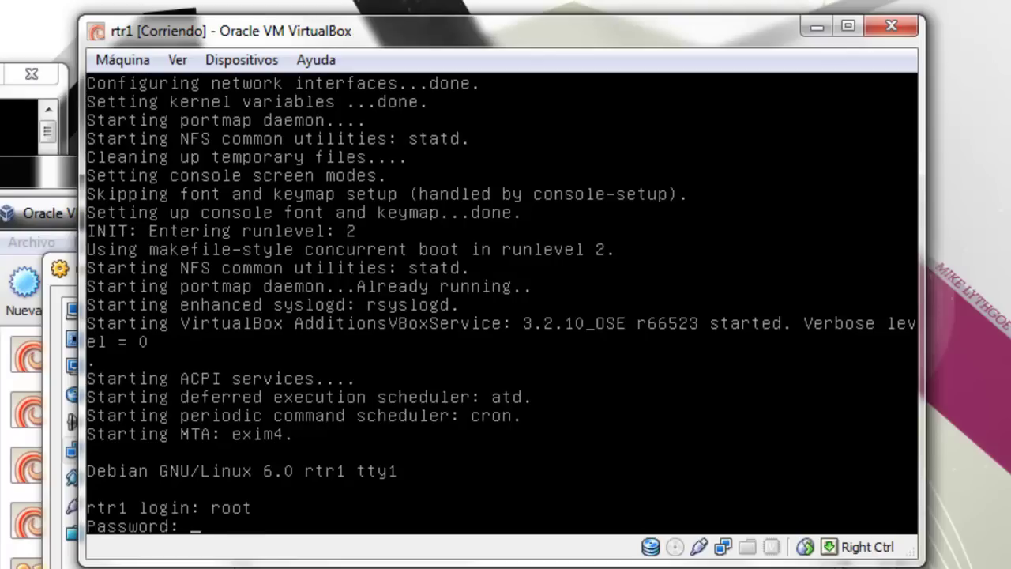
key(Return)
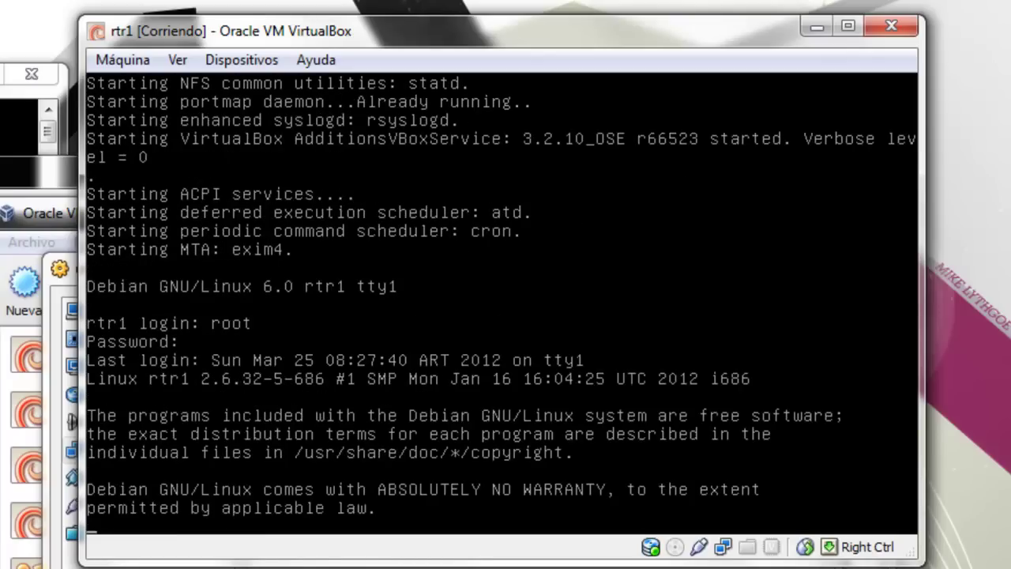
text(ip a)
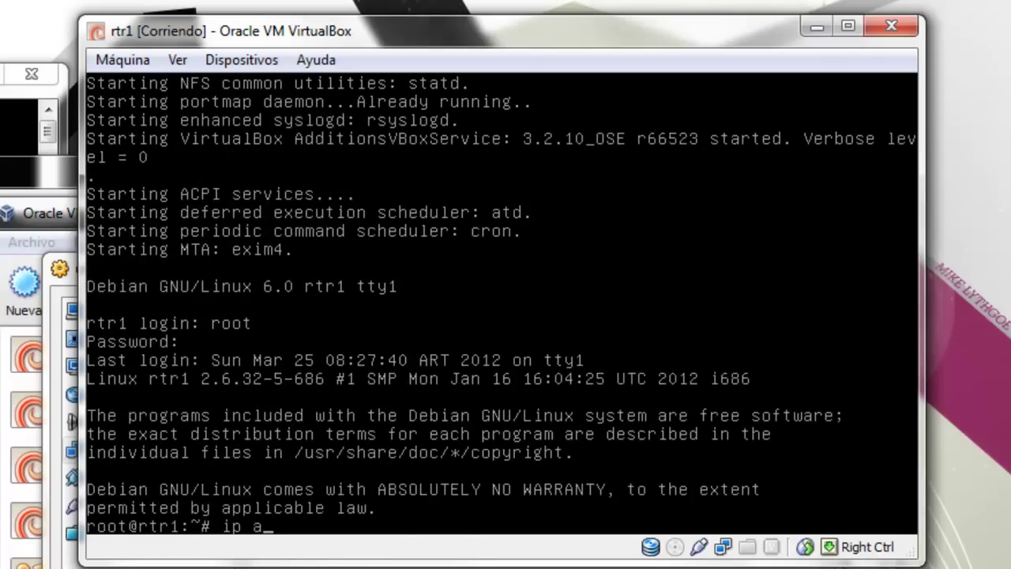
key(Return)
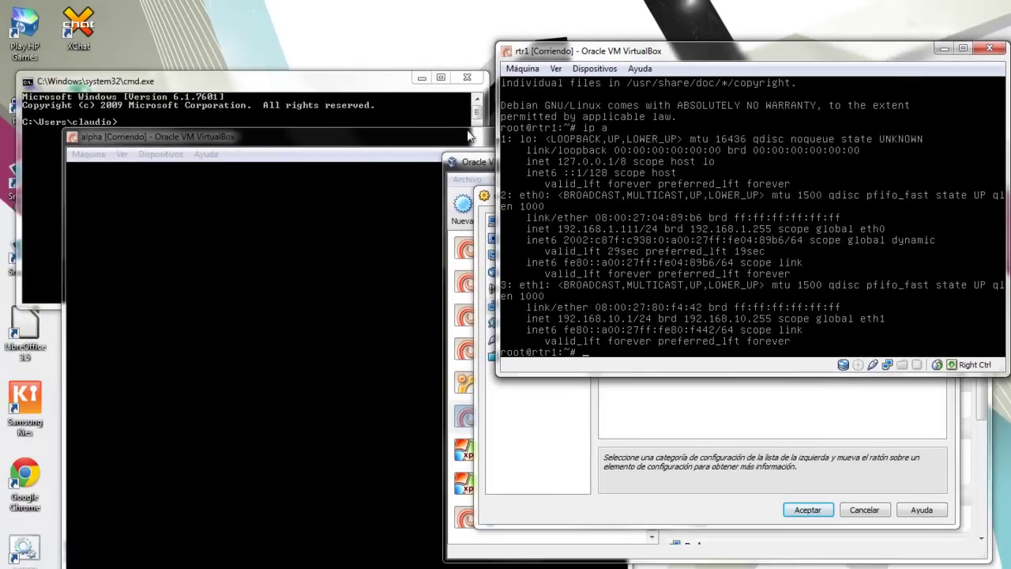
- Run ipconfig in the host Command Prompt and scroll through the adapter listing
click(341, 84)
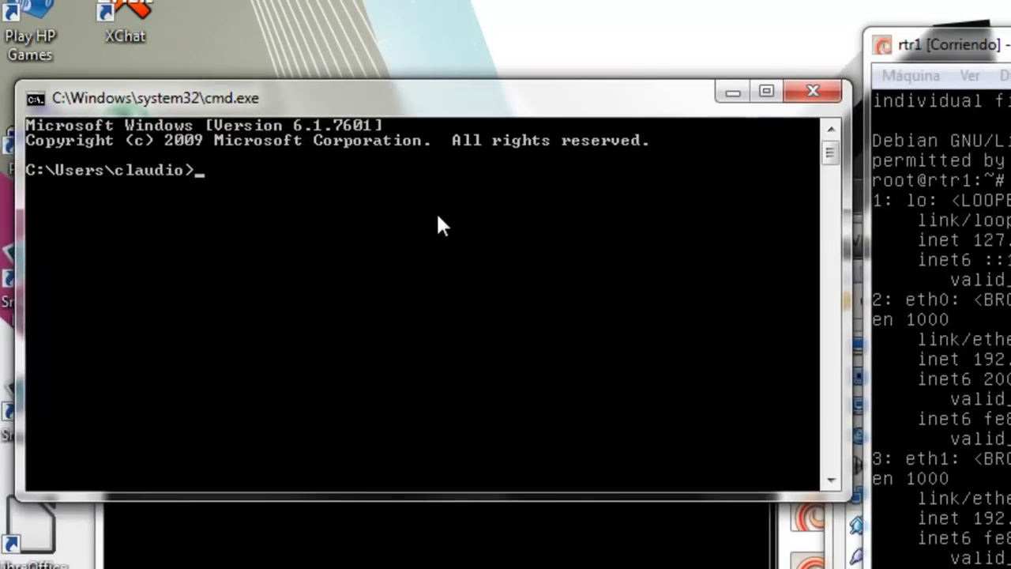
text(ipconfig)
key(Return)
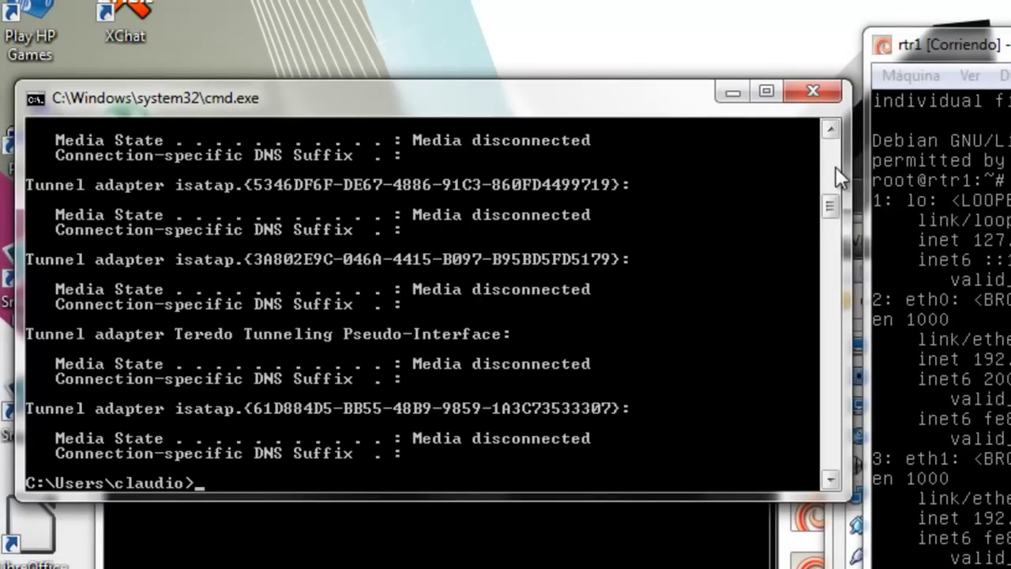
click(833, 126)
click(832, 126)
click(832, 126)
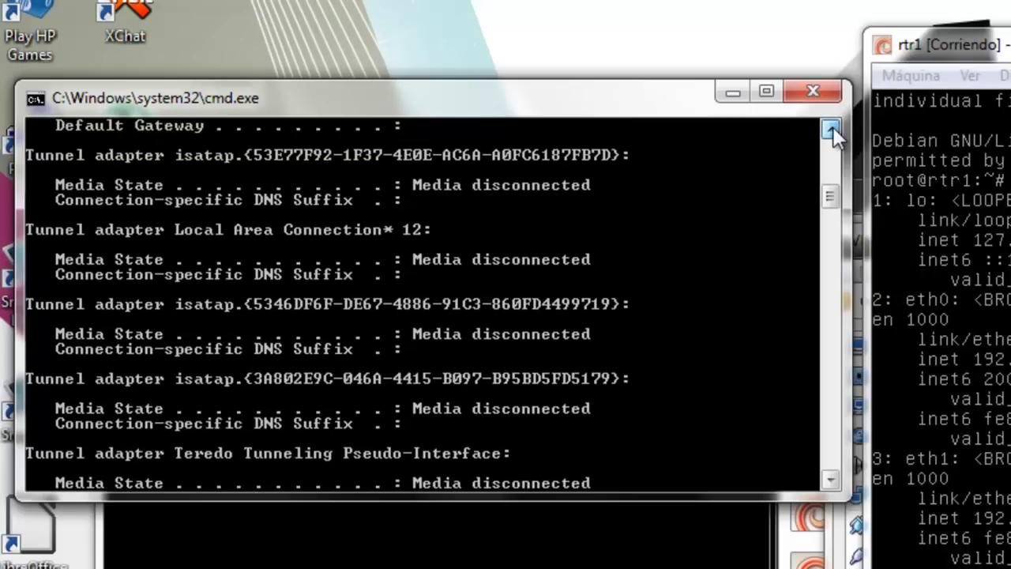
click(832, 126)
click(832, 126)
click(832, 126)
click(832, 126)
click(833, 127)
click(833, 127)
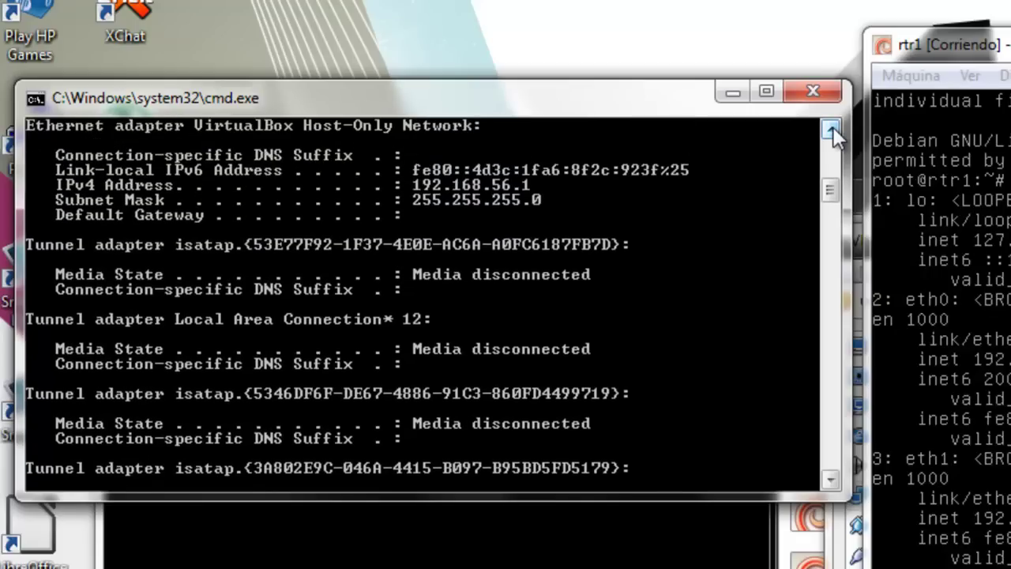
click(833, 126)
click(832, 127)
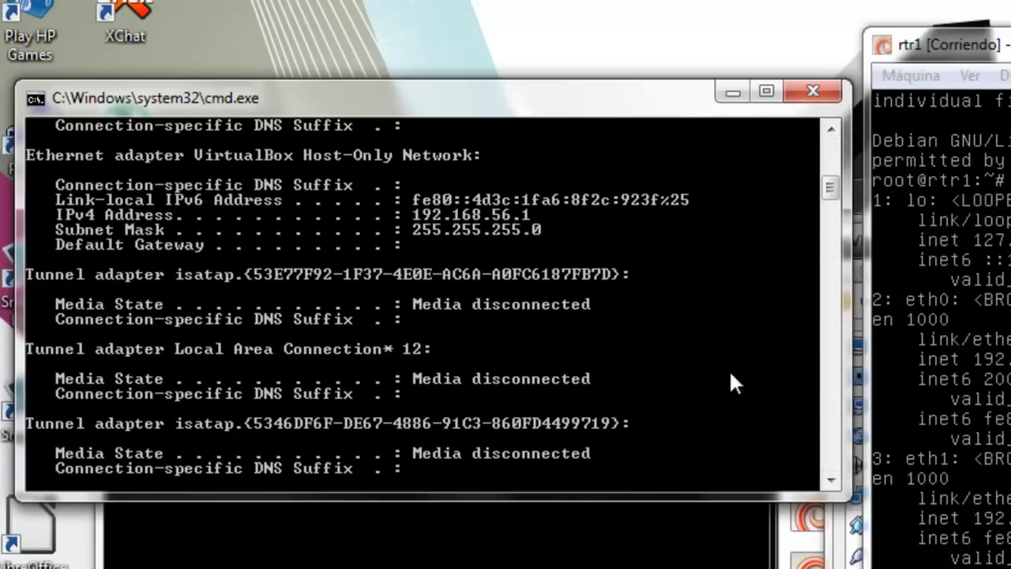
- Ping 192.168.1.111 from the host, getting 4 replies with 0% loss
click(829, 479)
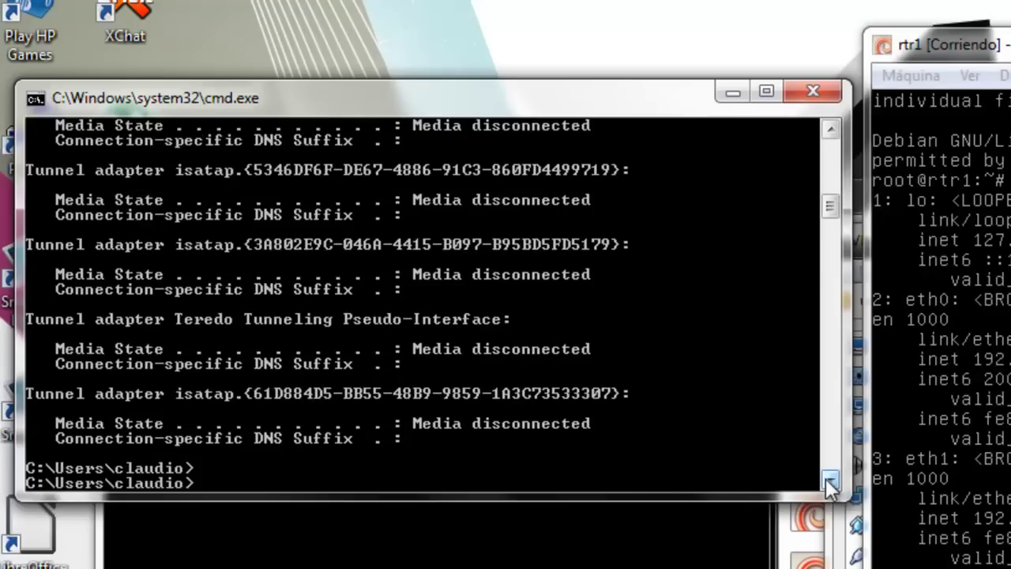
text(ping 192)
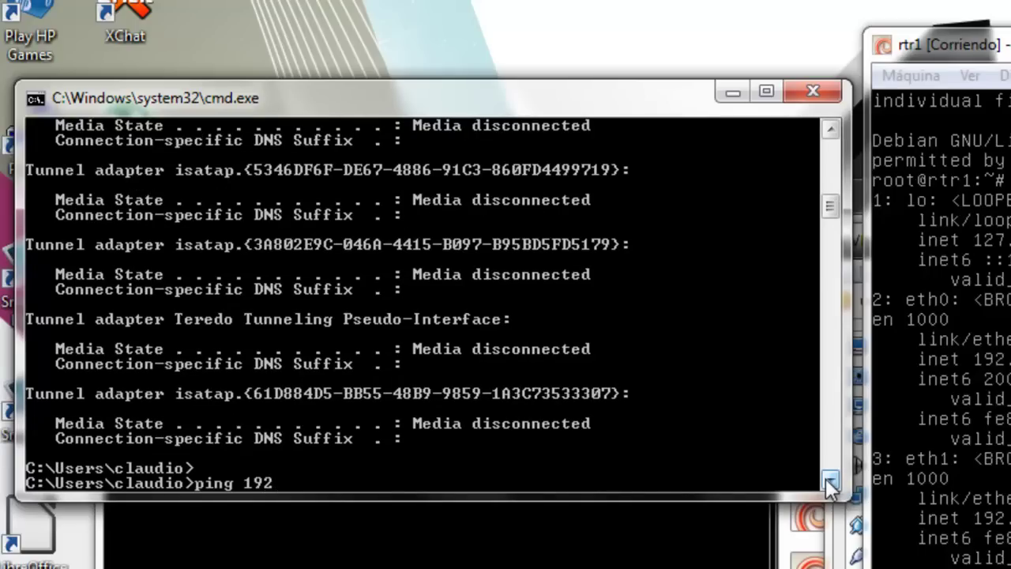
text(.168.1.111)
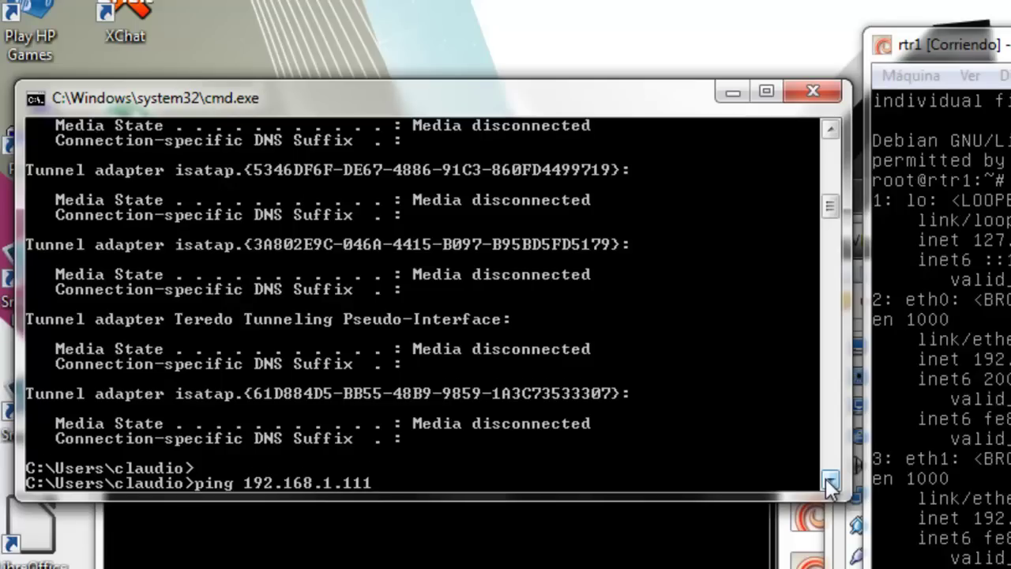
key(Return)
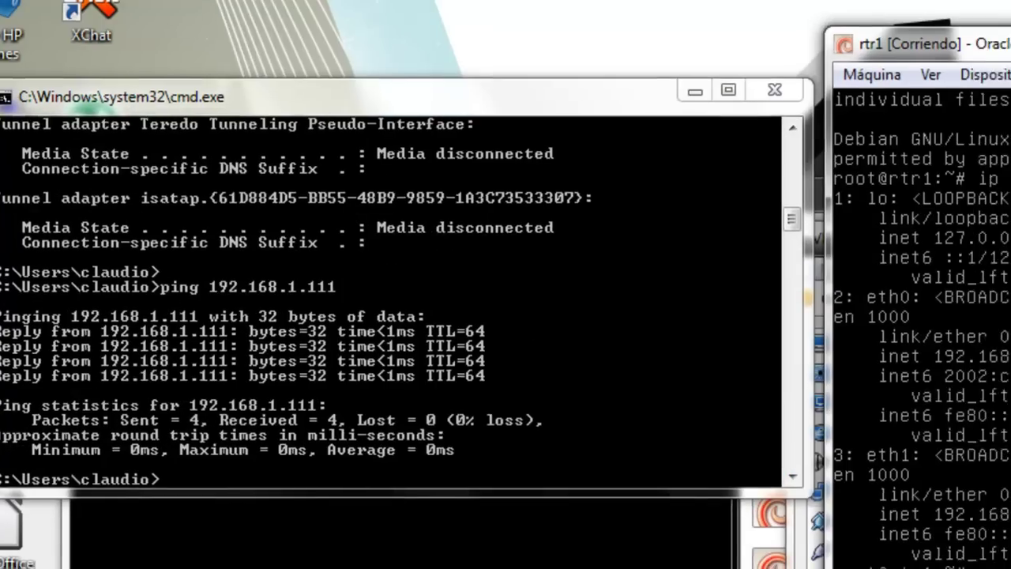
click(726, 45)
- Ping 192.168.1.56 from rtr1 and stop it, showing Destination Host Unreachable with 100% loss
text(ping )
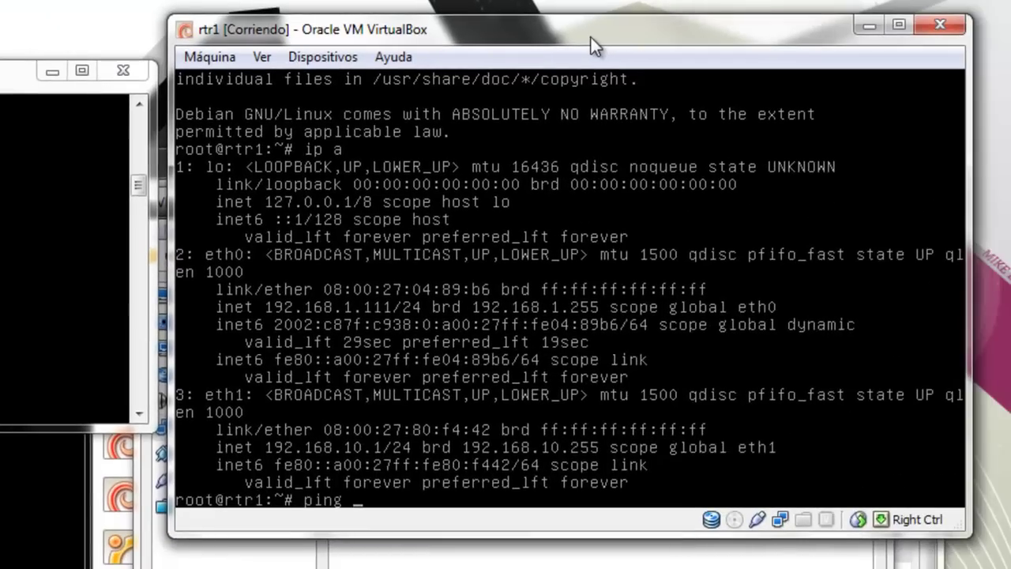
text(192.168.1.56)
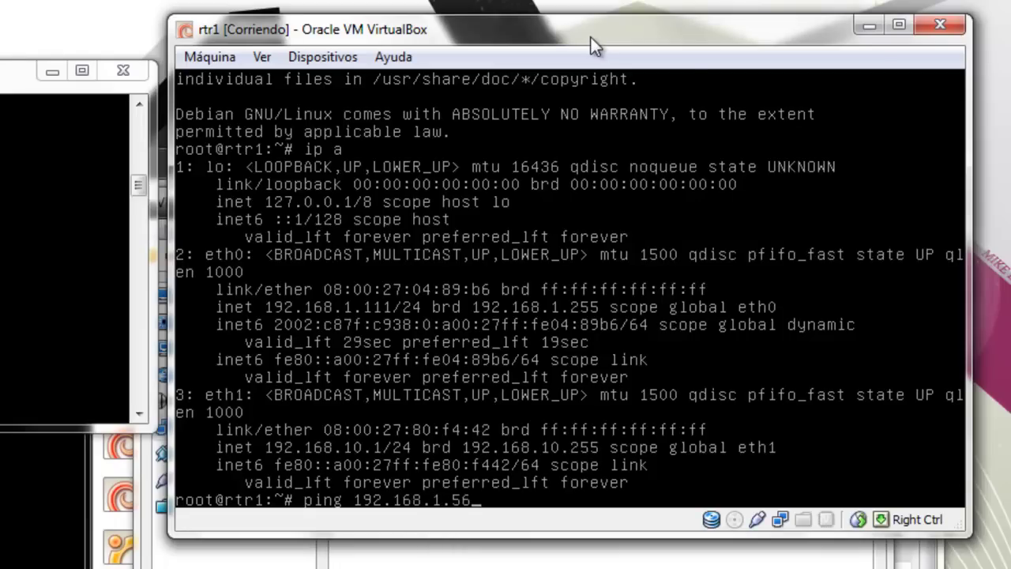
key(Return)
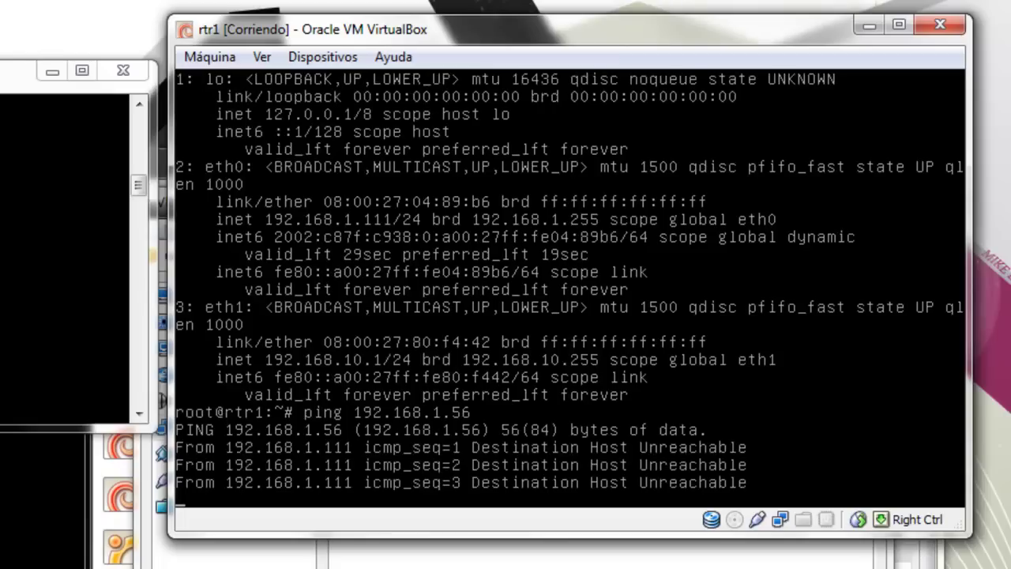
key(ctrl+c)
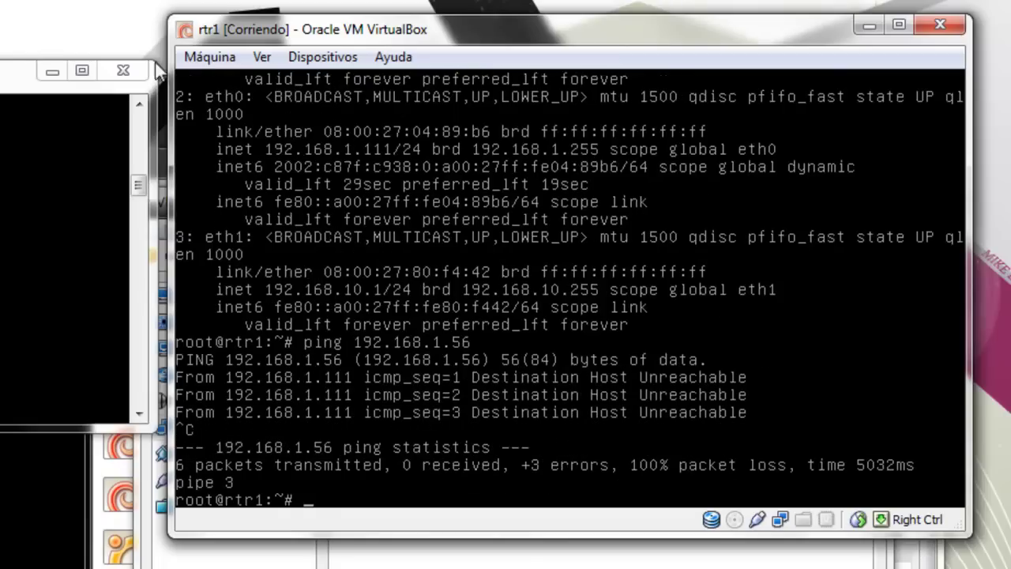